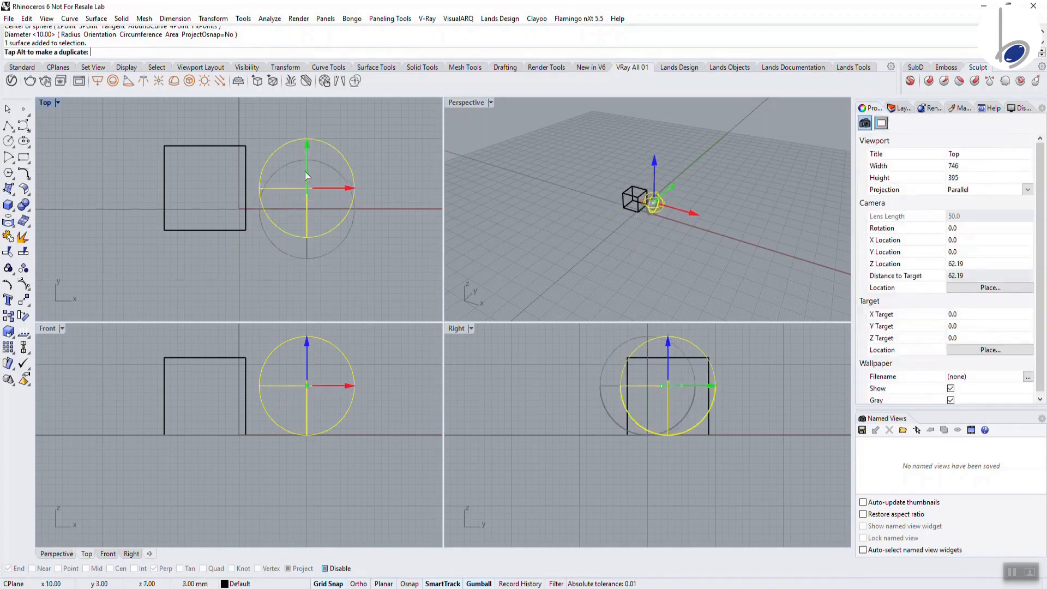
Deselect the sphere, orbit the Perspective view around the box and sphere, and select the box
{"action": "left_click", "coordinate": [369, 185]}
{"action": "right_click_drag", "start_coordinate": [604, 175], "coordinate": [655, 209]}
{"action": "scroll", "coordinate": [655, 209], "scroll_direction": "up", "scroll_amount": 12}
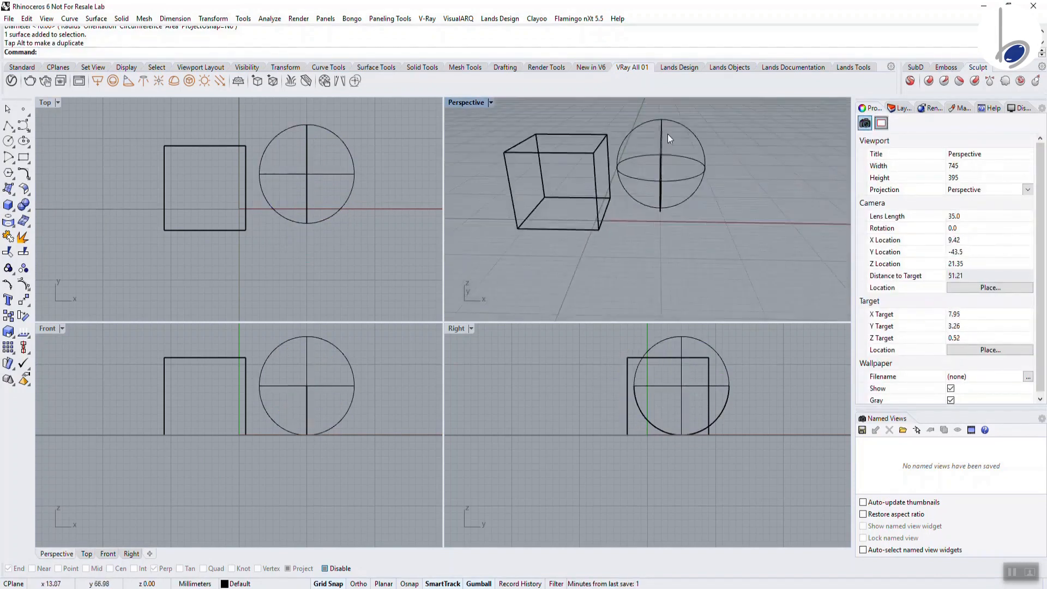
{"action": "right_click_drag", "start_coordinate": [667, 134], "coordinate": [678, 178], "text": "shift"}
{"action": "right_click_drag", "start_coordinate": [678, 178], "coordinate": [637, 239]}
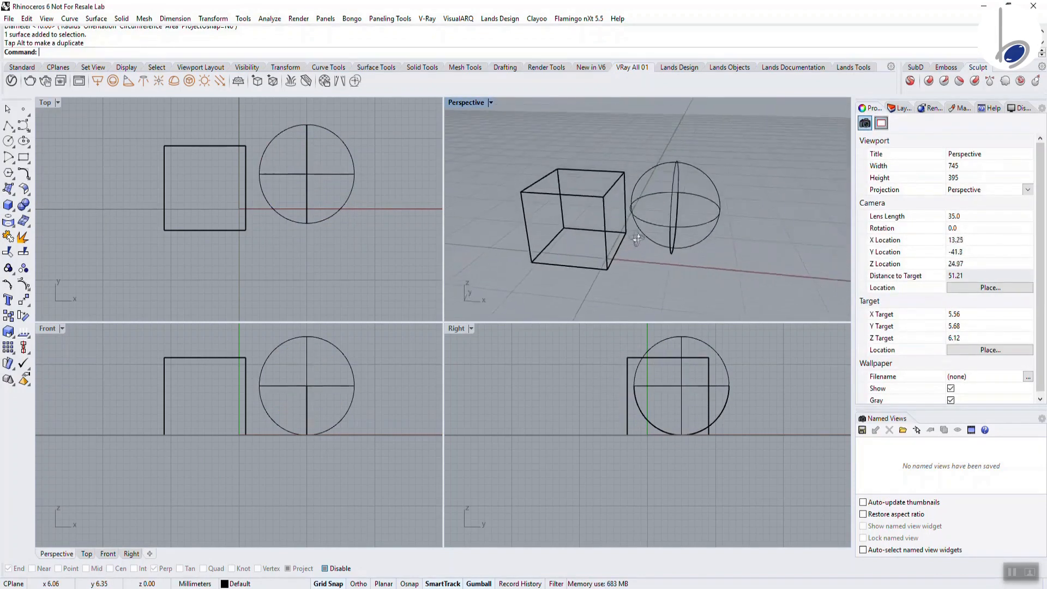
{"action": "left_click", "coordinate": [606, 244]}
Start a V-Ray render of the scene and show the scene's materials list
{"action": "left_click", "coordinate": [31, 81]}
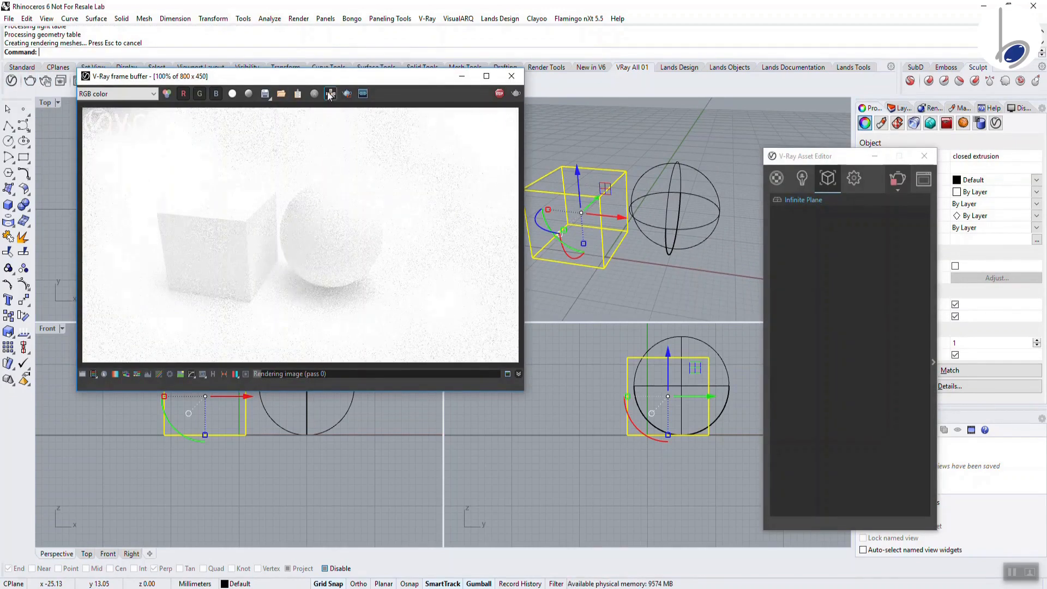
{"action": "left_click", "coordinate": [777, 178]}
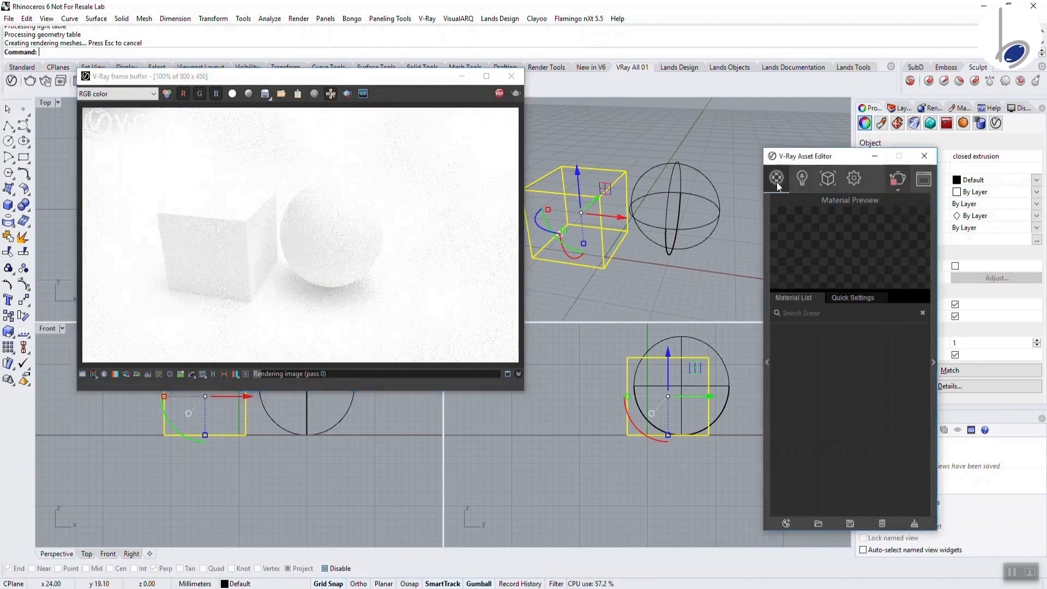
{"action": "left_click", "coordinate": [765, 342]}
{"action": "left_click", "coordinate": [764, 342]}
Add a new Generic material and rename it 'Box'
{"action": "left_click", "coordinate": [786, 523]}
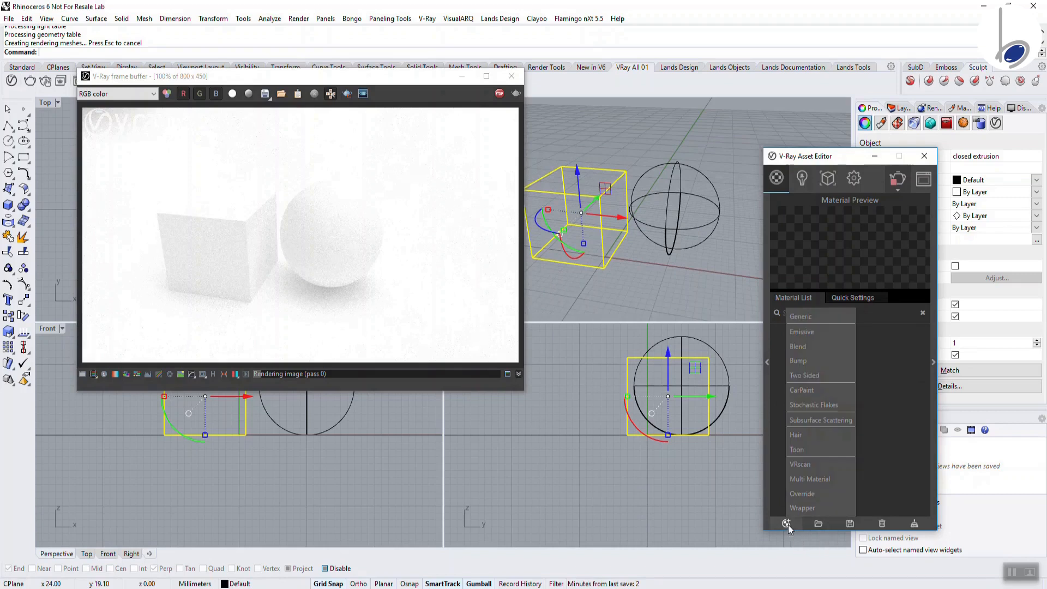
{"action": "left_click", "coordinate": [813, 316]}
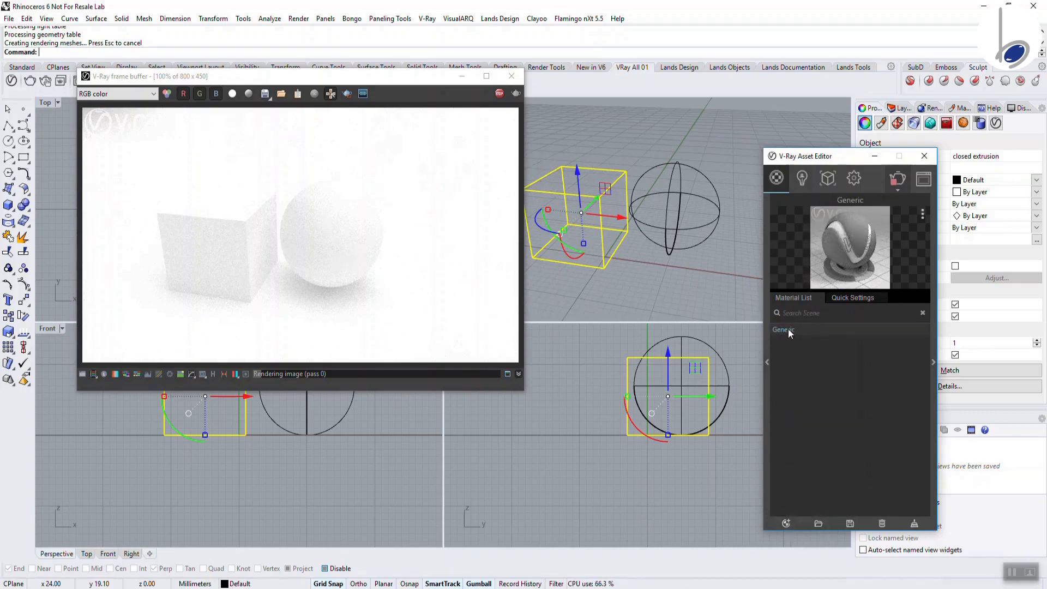
{"action": "right_click", "coordinate": [787, 328]}
{"action": "left_click", "coordinate": [794, 382]}
{"action": "type", "text": "Box"}
{"action": "key", "text": "Return"}
Apply the Box material to the selected cube
{"action": "right_click", "coordinate": [780, 334]}
{"action": "left_click", "coordinate": [800, 361]}
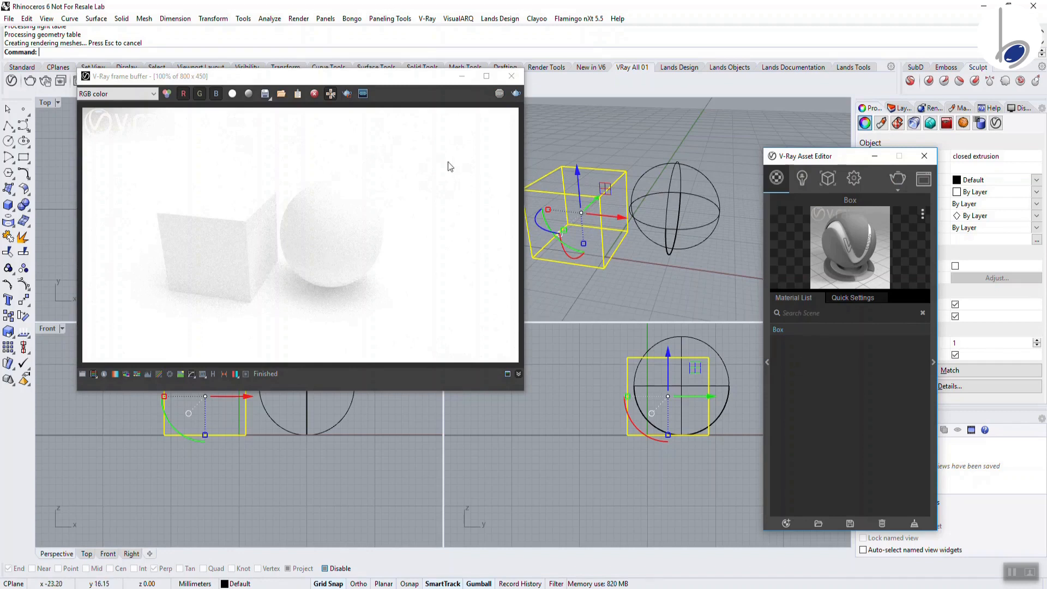
{"action": "left_click", "coordinate": [857, 185]}
Turn on Interactive in the V-Ray settings and start the interactive render
{"action": "left_click", "coordinate": [917, 234]}
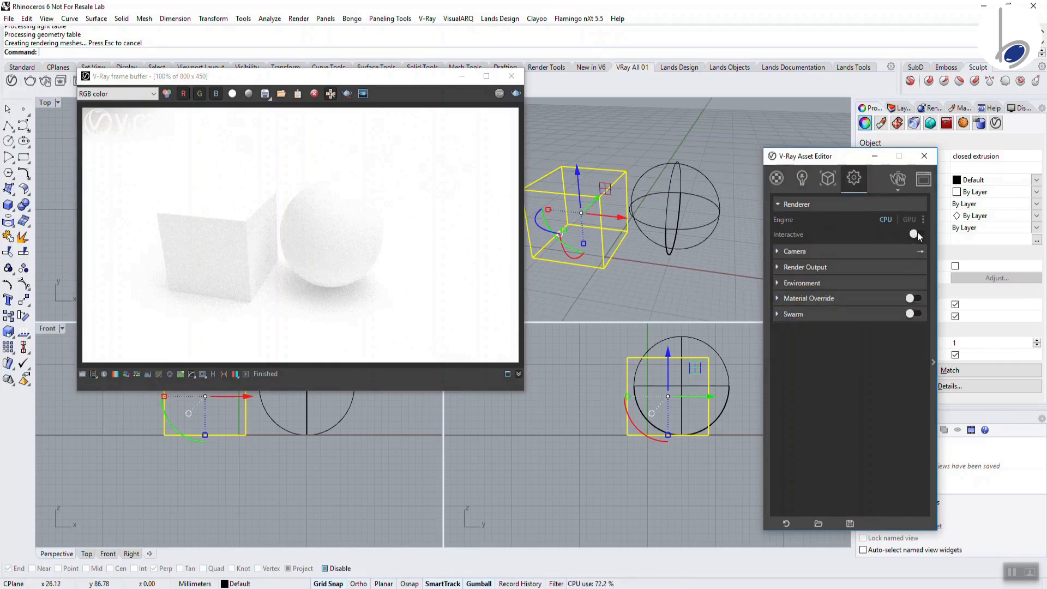
{"action": "left_click", "coordinate": [516, 94]}
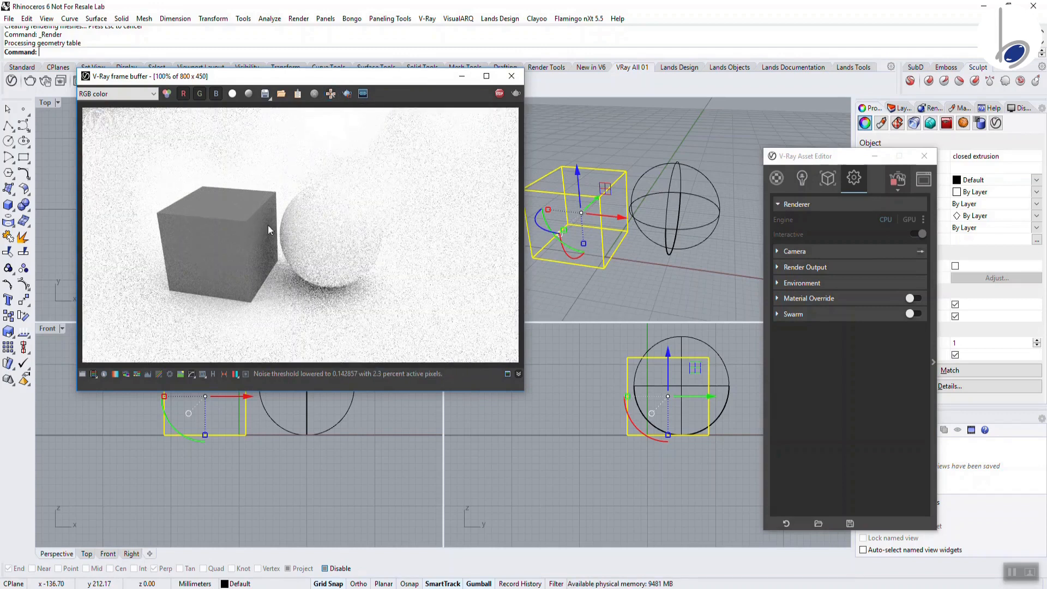
{"action": "left_click", "coordinate": [779, 179]}
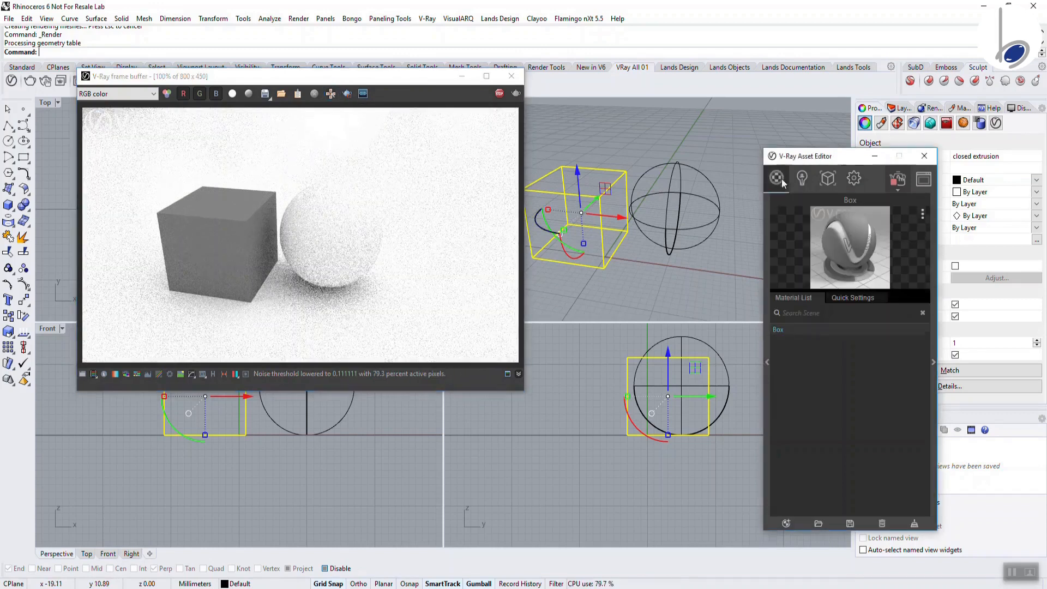
Set the Box material's diffuse colour to pure red in the Color Picker
{"action": "left_click", "coordinate": [849, 296]}
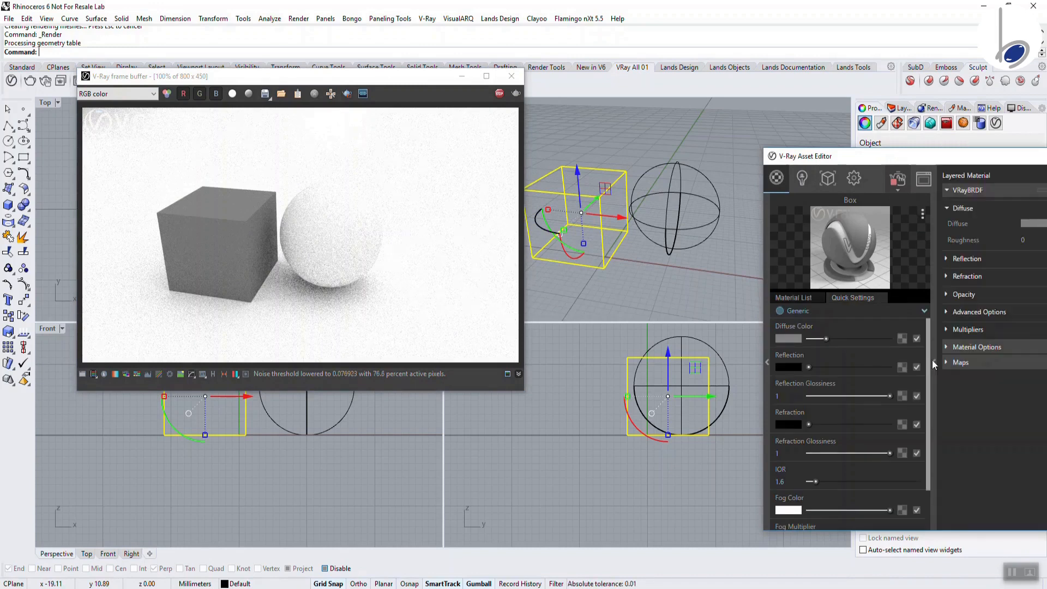
{"action": "left_click", "coordinate": [779, 337]}
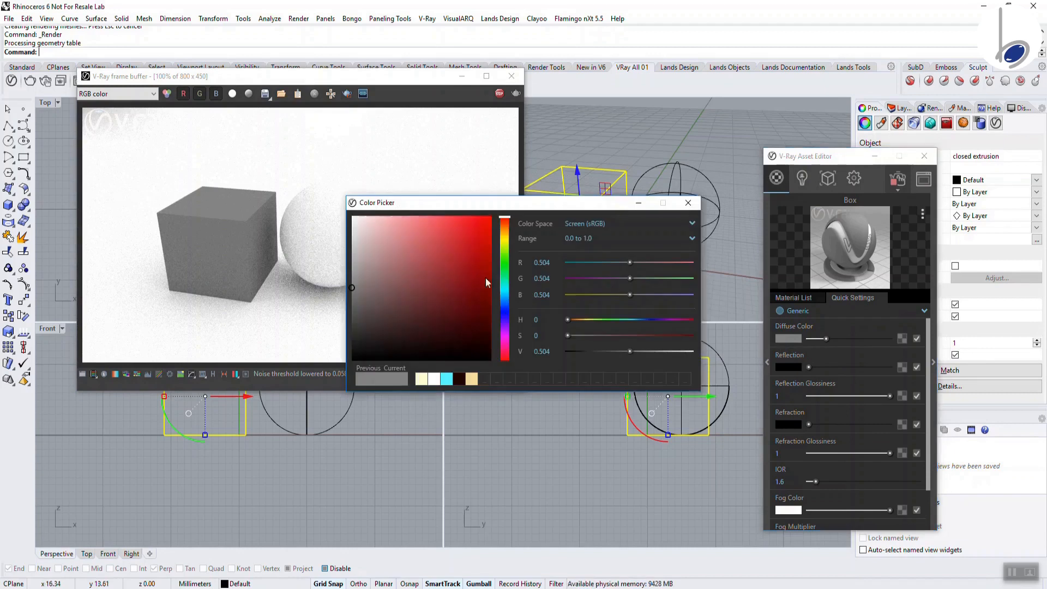
{"action": "left_click_drag", "start_coordinate": [486, 277], "coordinate": [491, 217]}
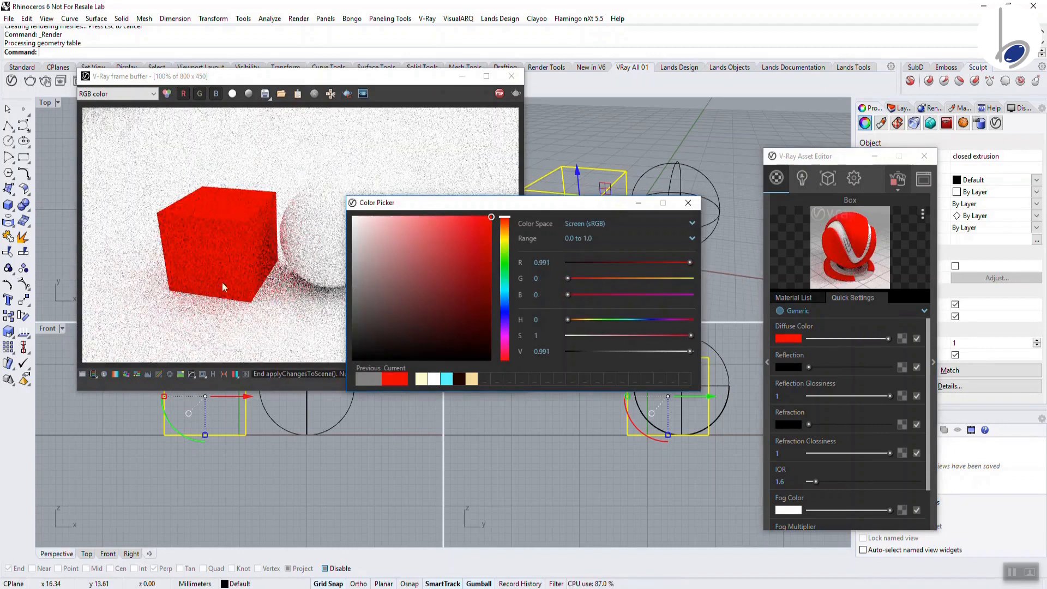
{"action": "left_click", "coordinate": [688, 203]}
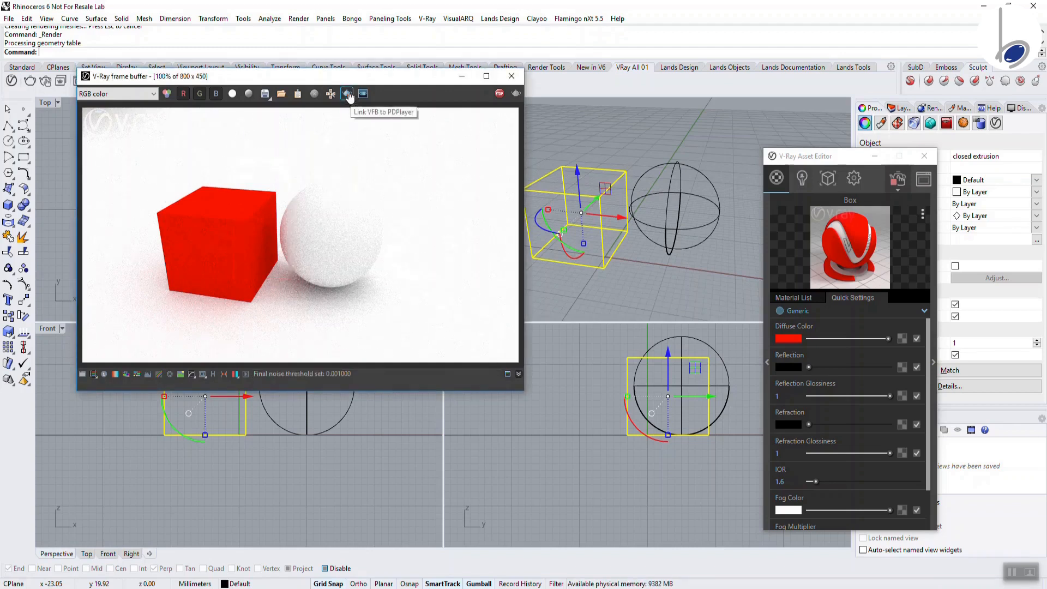
Redraw the render region around the cube and sphere, and change Box's diffuse colour to light cyan
{"action": "left_click_drag", "start_coordinate": [216, 169], "coordinate": [408, 320]}
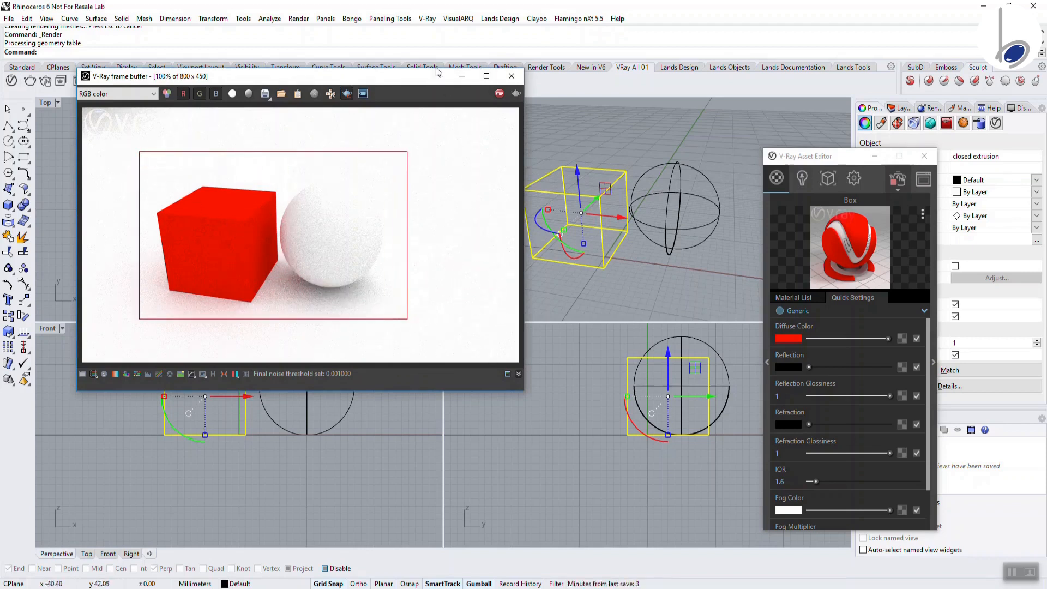
{"action": "left_click", "coordinate": [787, 338]}
{"action": "left_click_drag", "start_coordinate": [505, 267], "coordinate": [505, 256]}
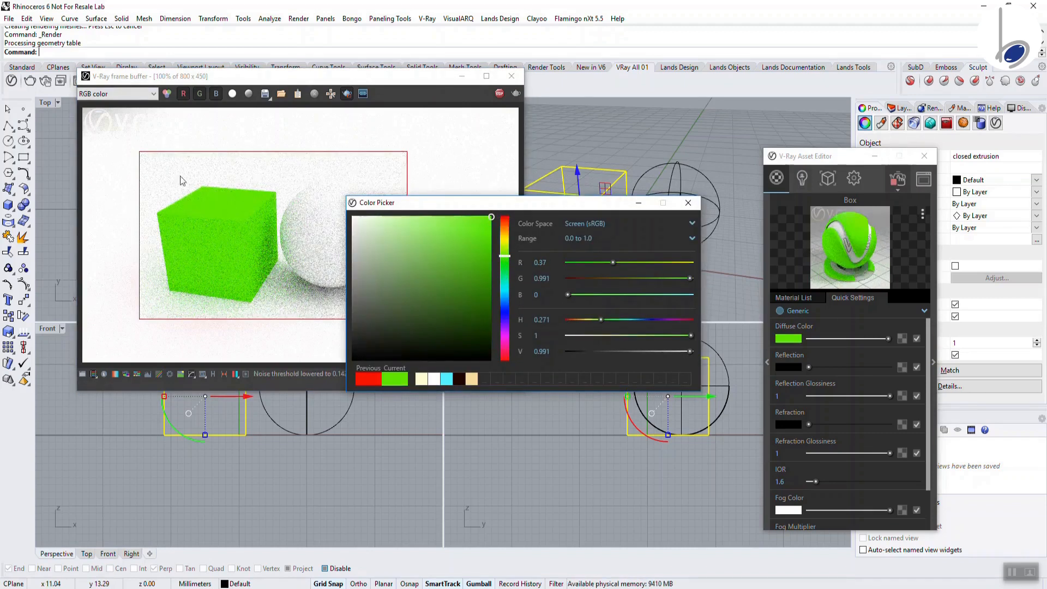
{"action": "left_click_drag", "start_coordinate": [452, 218], "coordinate": [447, 216]}
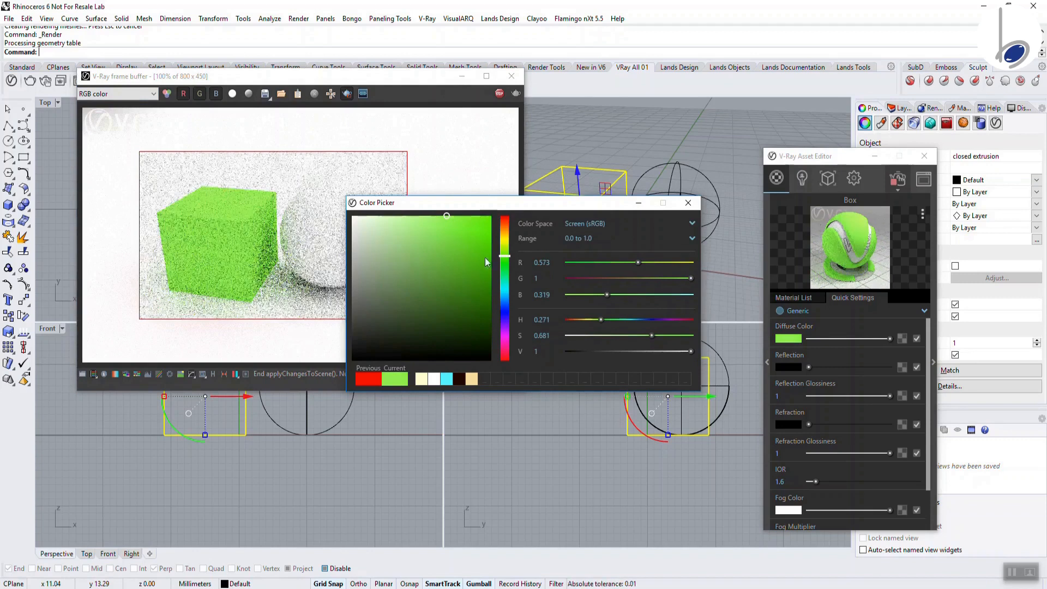
{"action": "left_click", "coordinate": [504, 281]}
{"action": "left_click", "coordinate": [504, 293]}
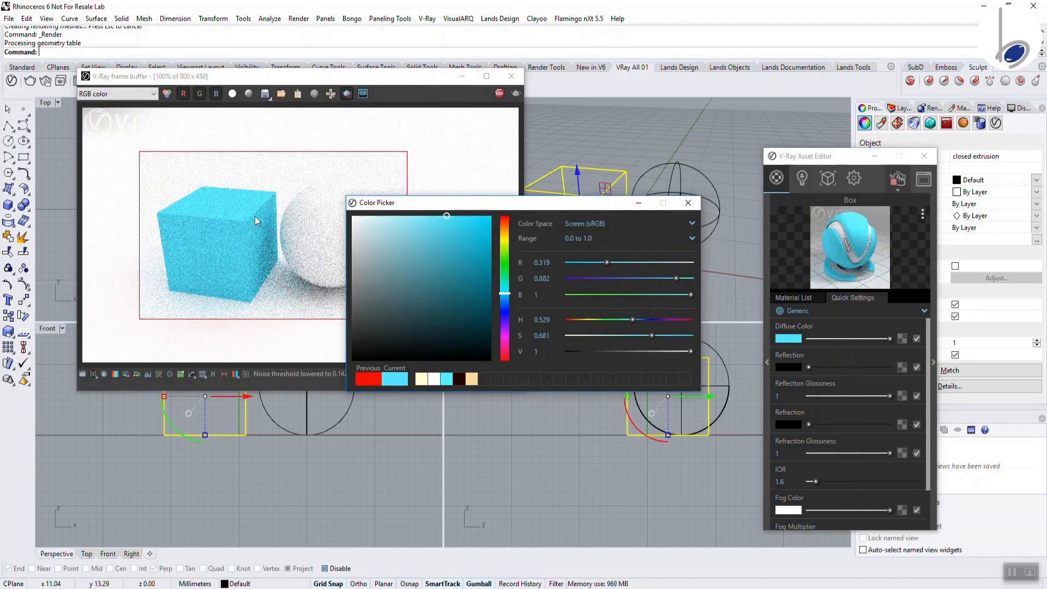
{"action": "left_click", "coordinate": [688, 202]}
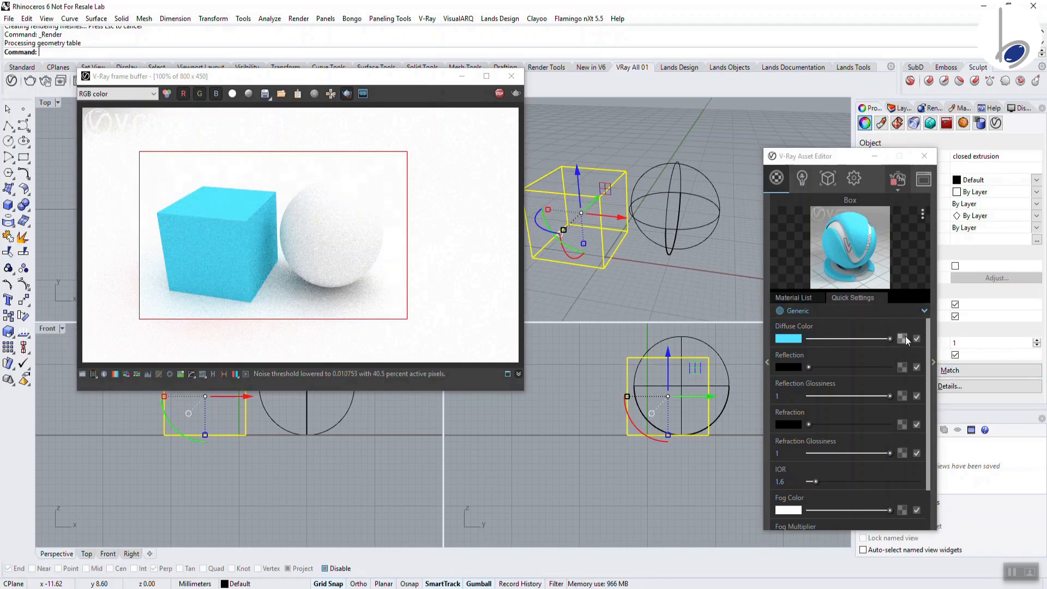
Assign a Checker 2D texture to the Box material's diffuse colour slot
{"action": "left_click", "coordinate": [905, 339]}
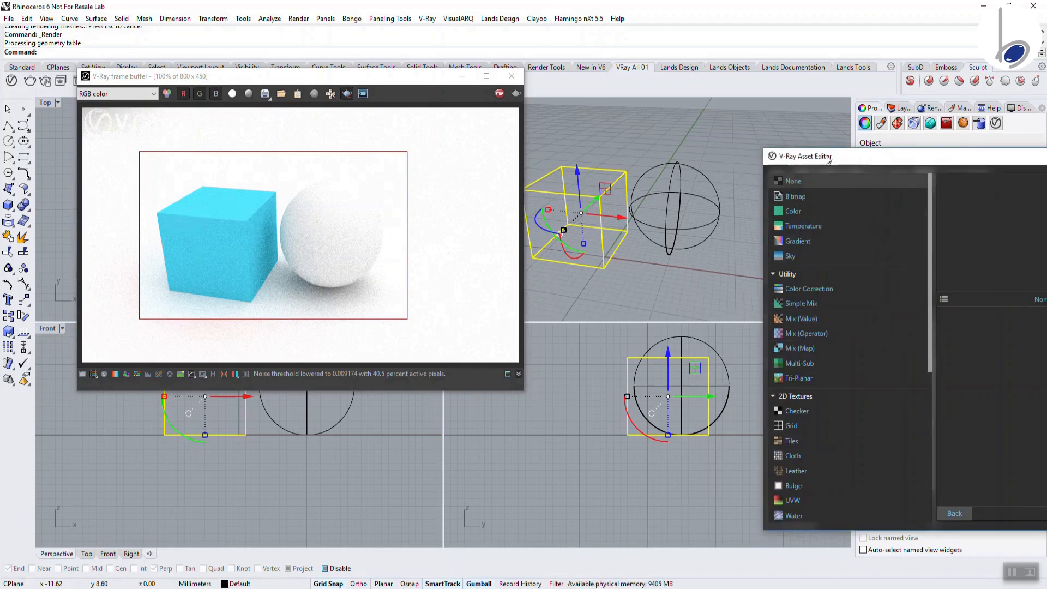
{"action": "left_click_drag", "start_coordinate": [827, 156], "coordinate": [635, 108]}
{"action": "mouse_move", "coordinate": [738, 310]}
{"action": "left_mouse_down"}
{"action": "mouse_move", "coordinate": [744, 457]}
{"action": "mouse_move", "coordinate": [736, 306]}
{"action": "left_mouse_up"}
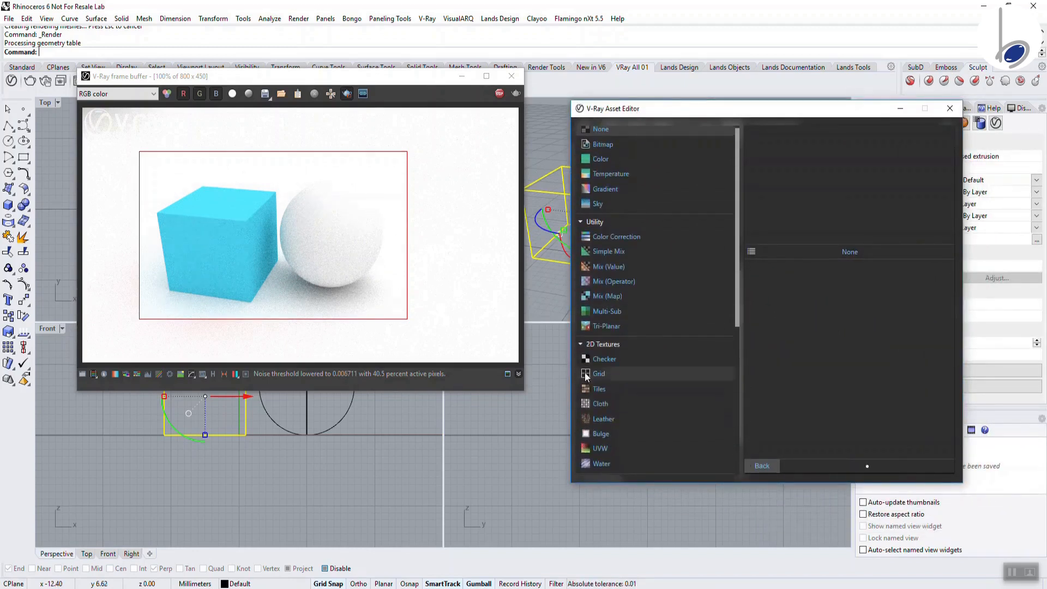
{"action": "left_click", "coordinate": [585, 358]}
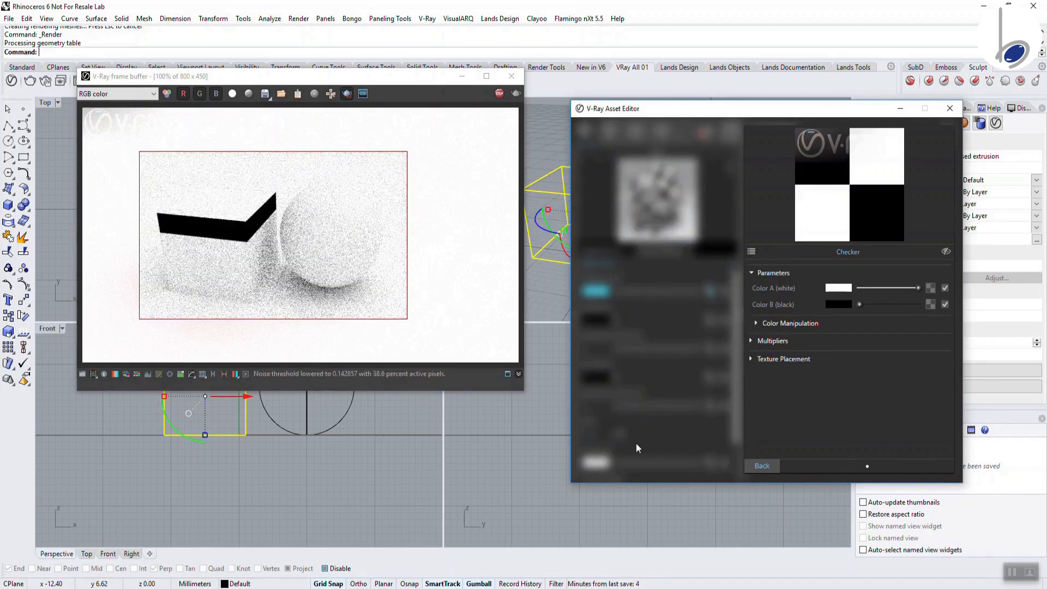
{"action": "left_click", "coordinate": [771, 468]}
{"action": "left_click", "coordinate": [710, 291]}
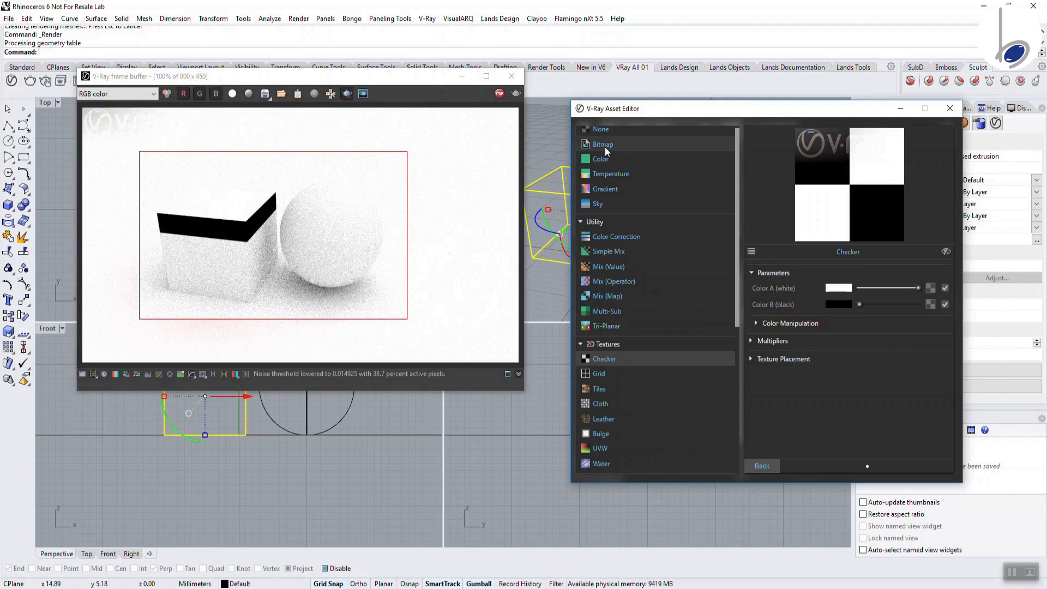
Switch the diffuse texture to a bitmap and browse to C:\Program Files\Chaos Group
{"action": "left_click", "coordinate": [602, 144]}
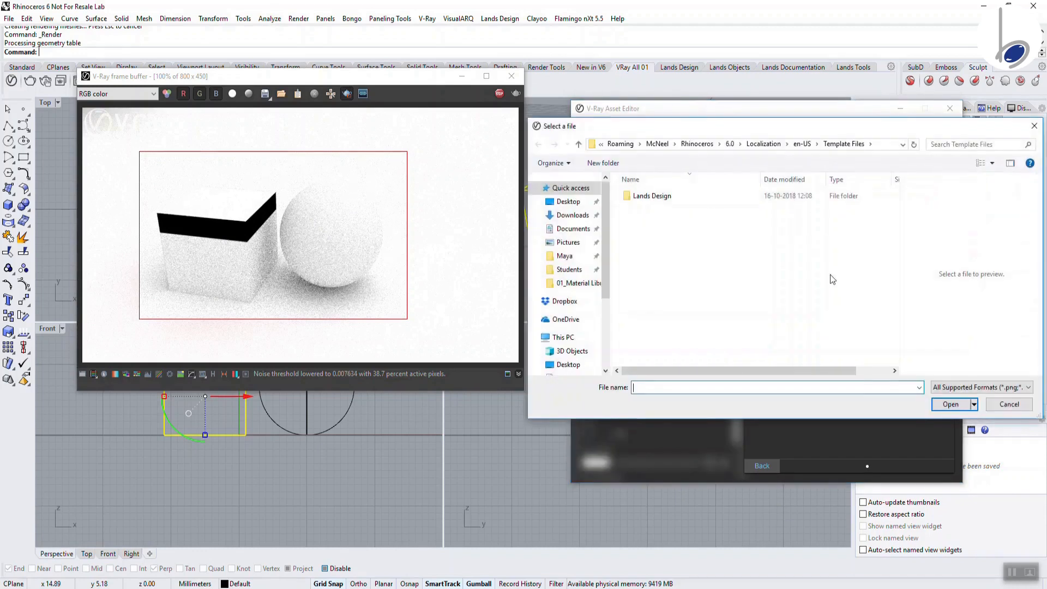
{"action": "left_click", "coordinate": [570, 242]}
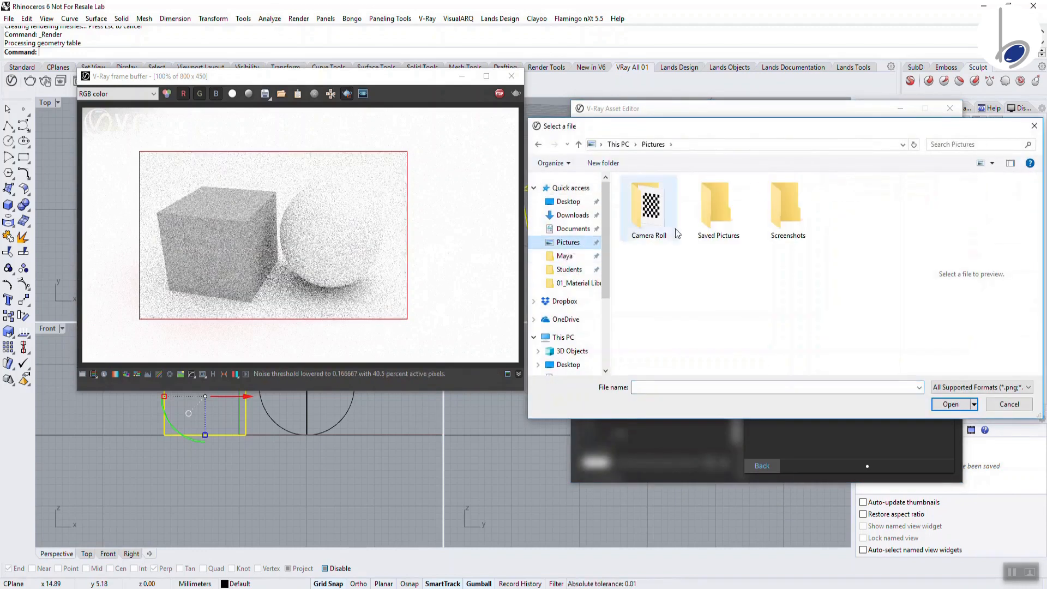
{"action": "left_click", "coordinate": [563, 336]}
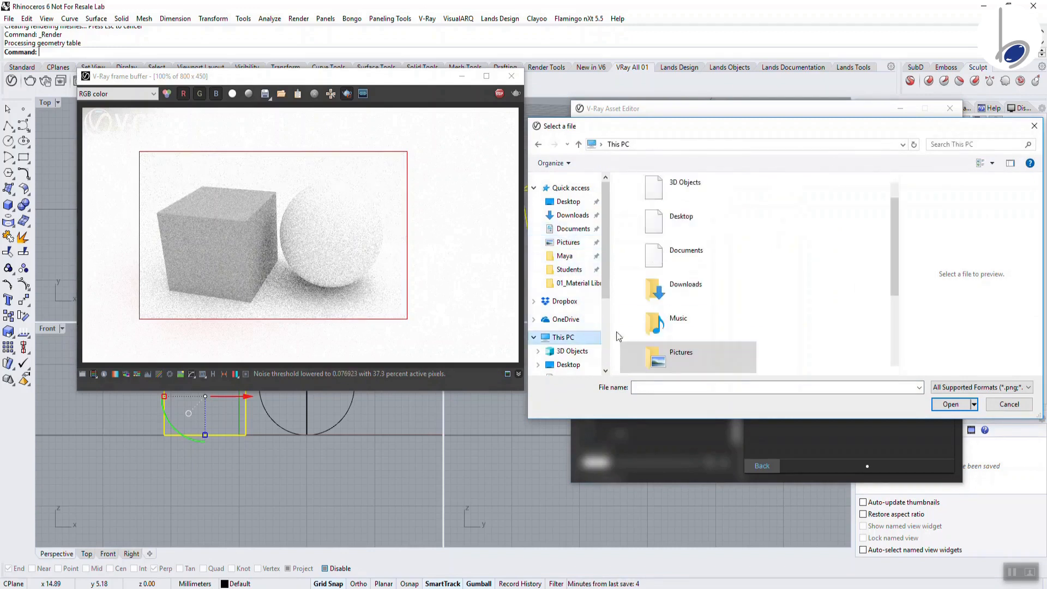
{"action": "scroll", "coordinate": [603, 332], "scroll_direction": "down", "scroll_amount": 3}
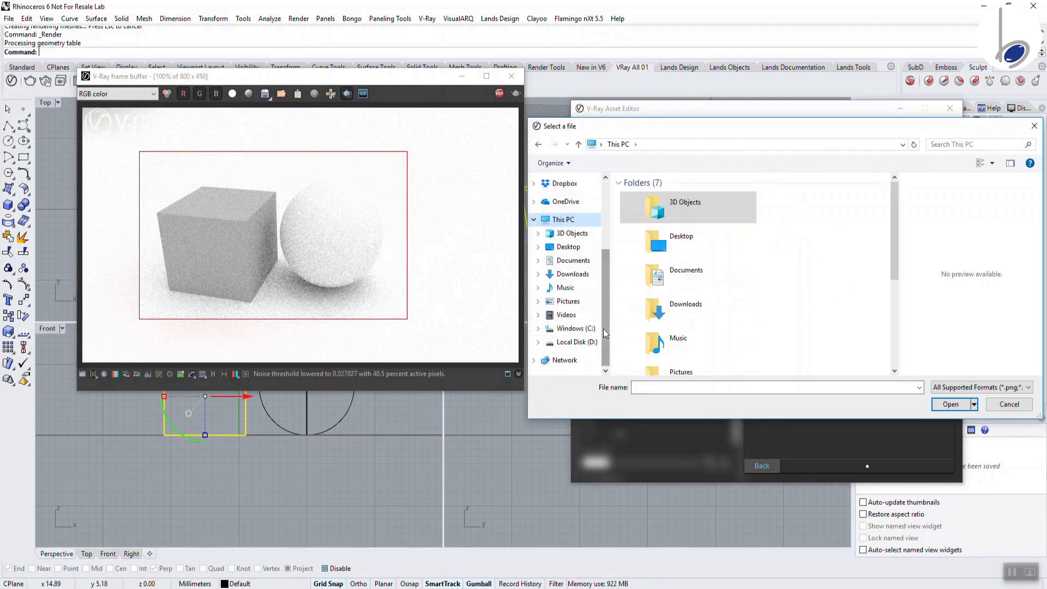
{"action": "left_click", "coordinate": [578, 328]}
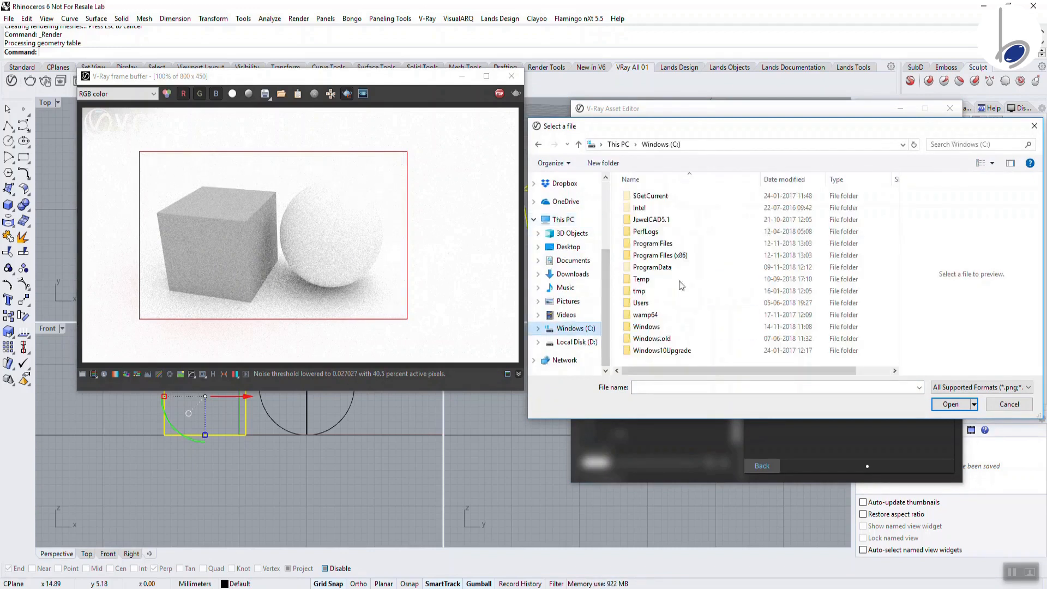
{"action": "double_click", "coordinate": [648, 244]}
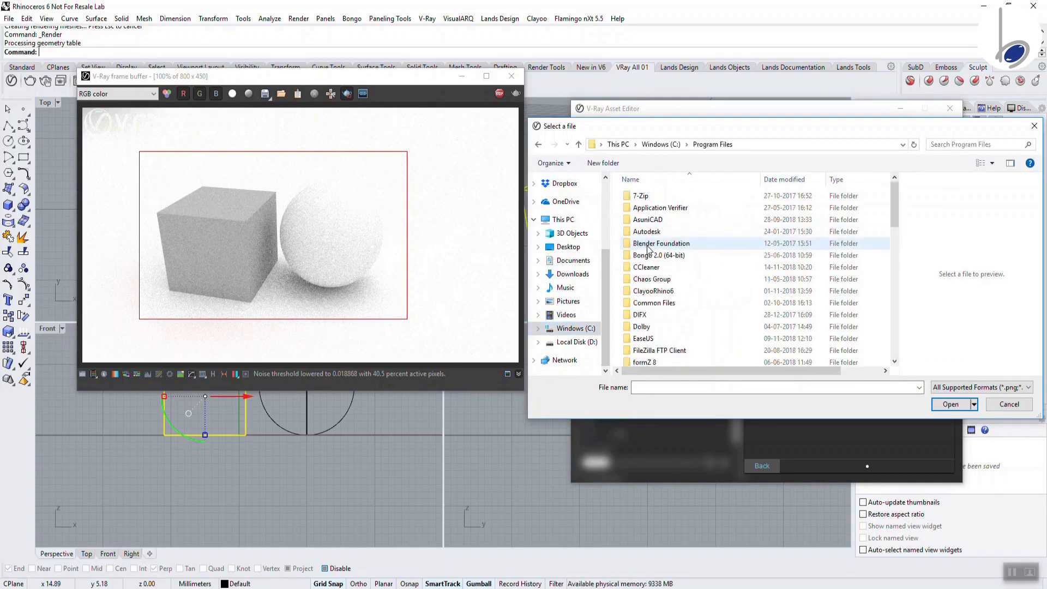
{"action": "left_click", "coordinate": [650, 280]}
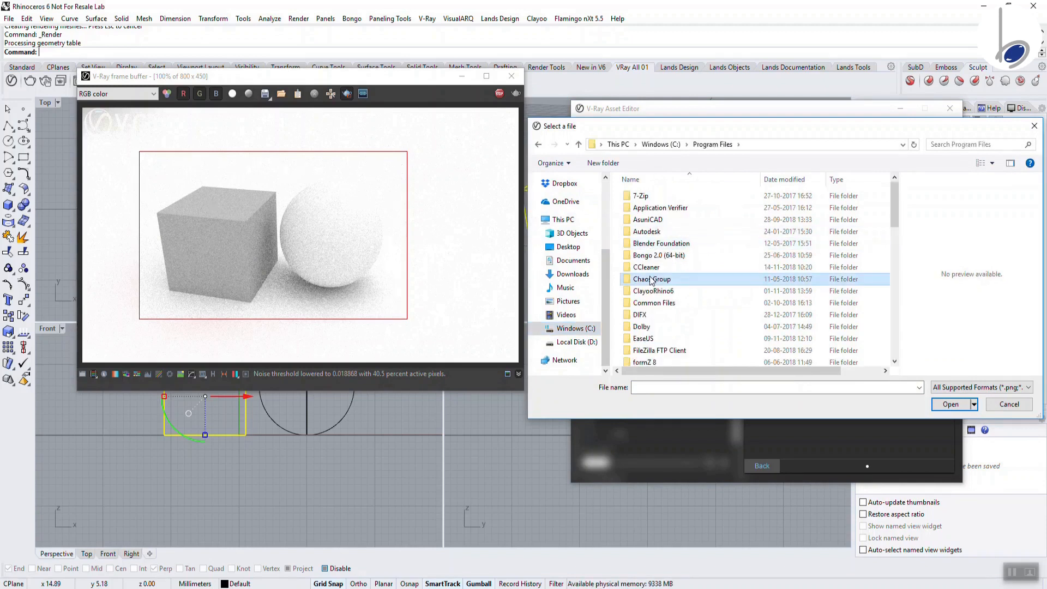
{"action": "double_click", "coordinate": [651, 280]}
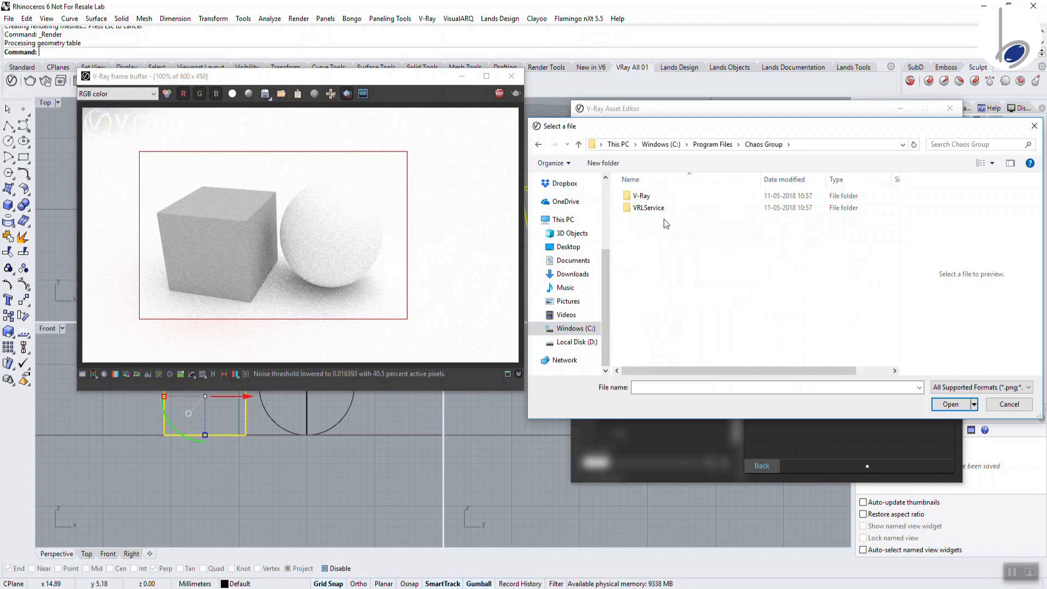
Load Bricks_A_Diff_01.jpg from V-Ray for Rhinoceros 6 > materials > Bricks > maps as the diffuse bitmap
{"action": "double_click", "coordinate": [652, 199]}
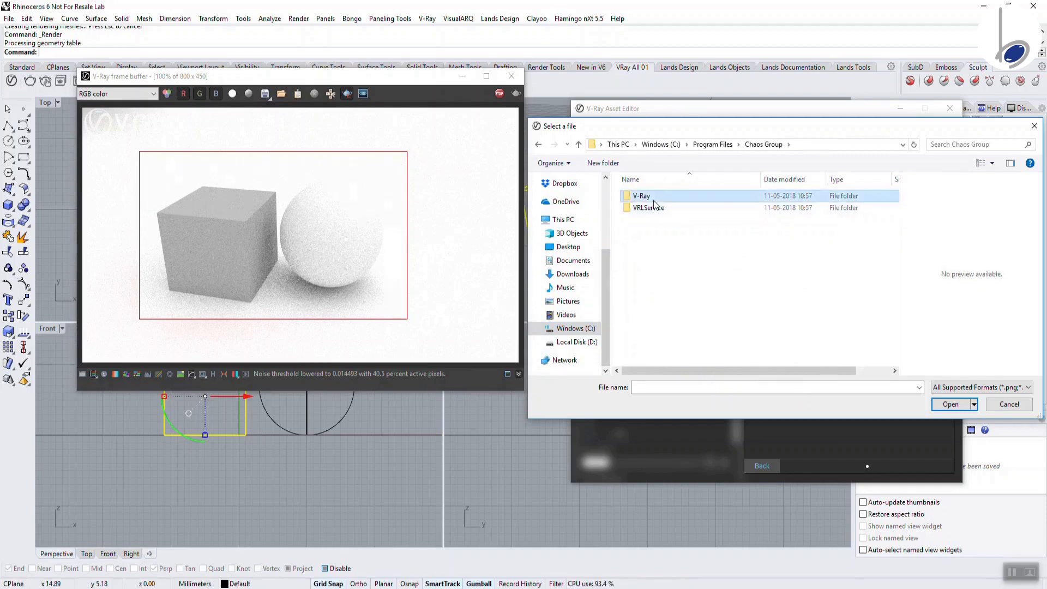
{"action": "left_click", "coordinate": [651, 210]}
{"action": "double_click", "coordinate": [653, 210]}
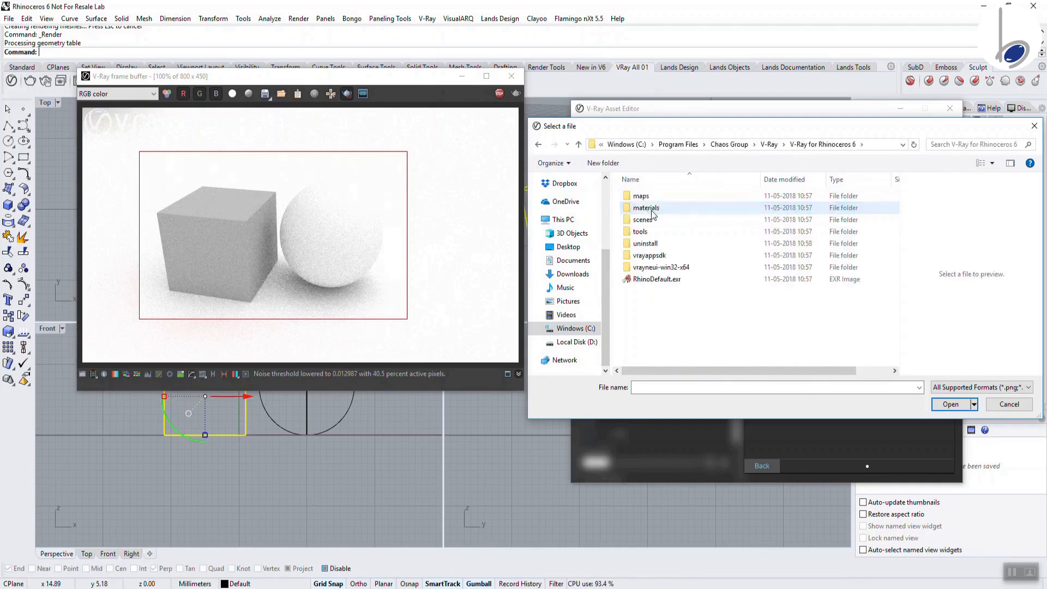
{"action": "double_click", "coordinate": [651, 209]}
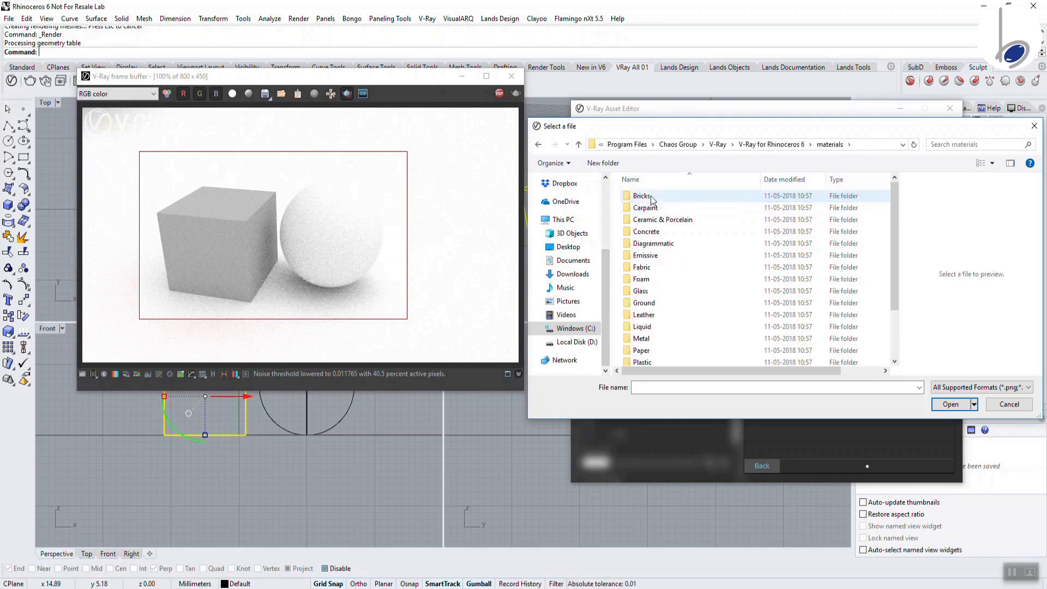
{"action": "left_click", "coordinate": [652, 198]}
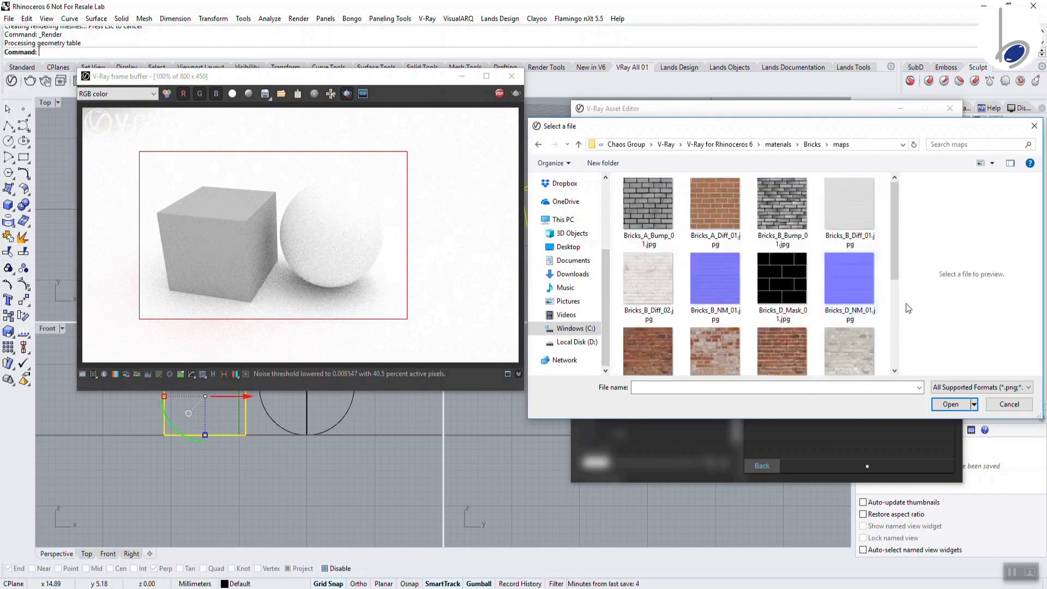
{"action": "left_click", "coordinate": [896, 306]}
{"action": "left_click_drag", "start_coordinate": [896, 309], "coordinate": [907, 188]}
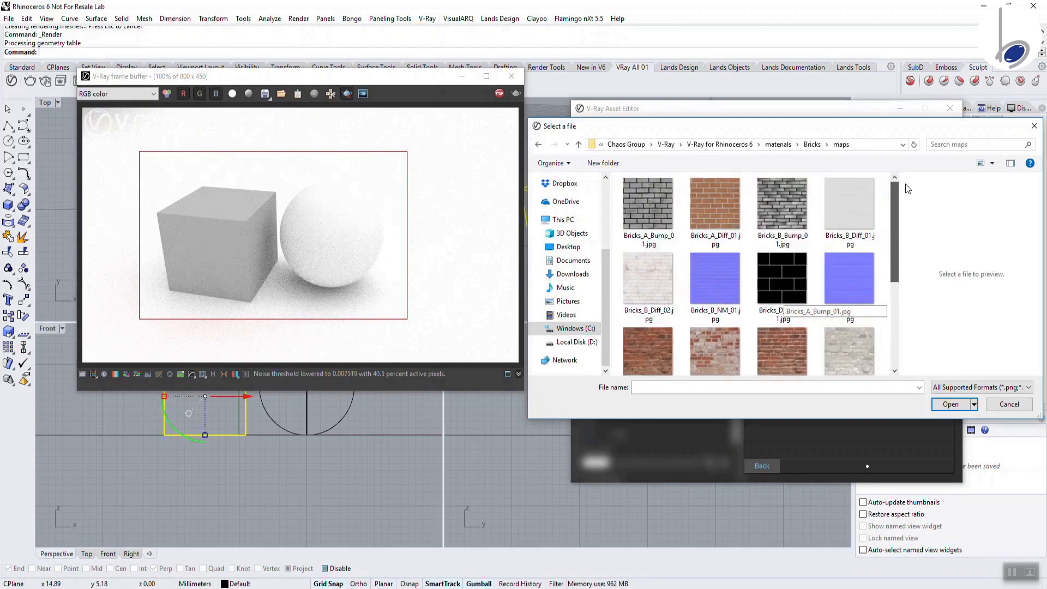
{"action": "left_click", "coordinate": [730, 203]}
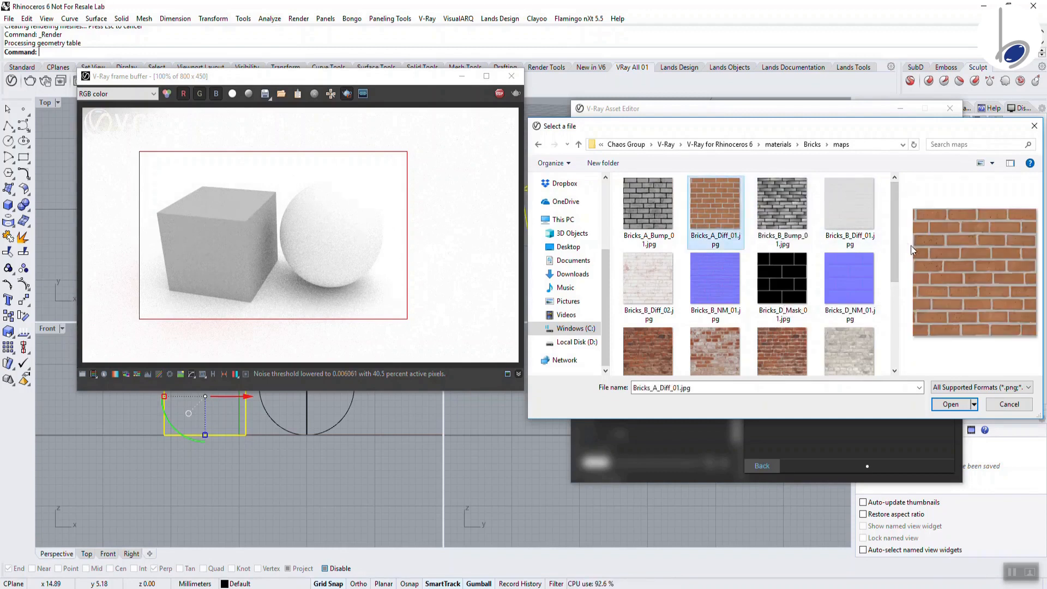
{"action": "left_click", "coordinate": [953, 408]}
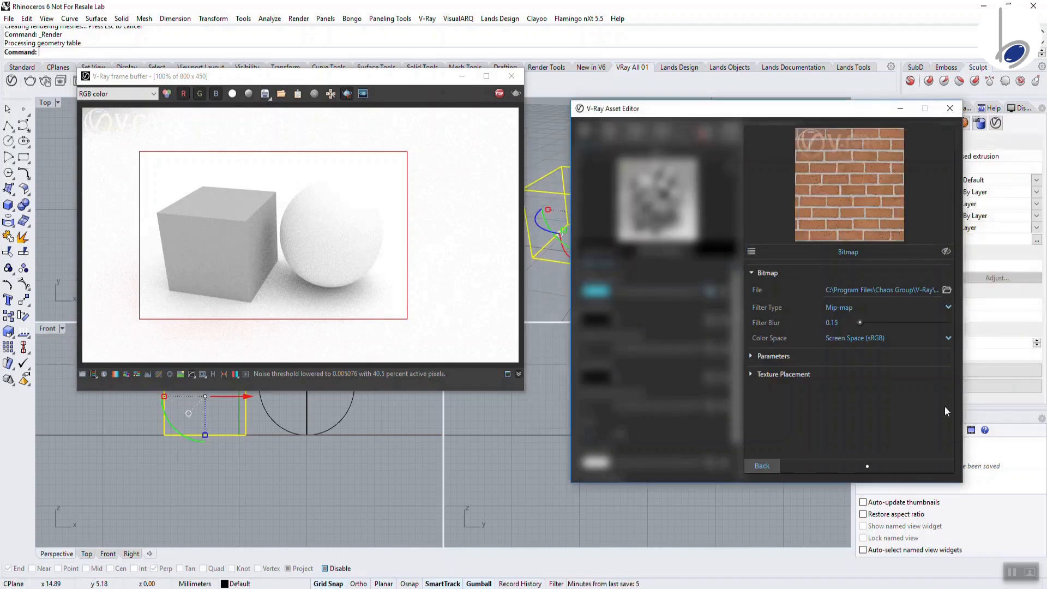
{"action": "left_click", "coordinate": [755, 469]}
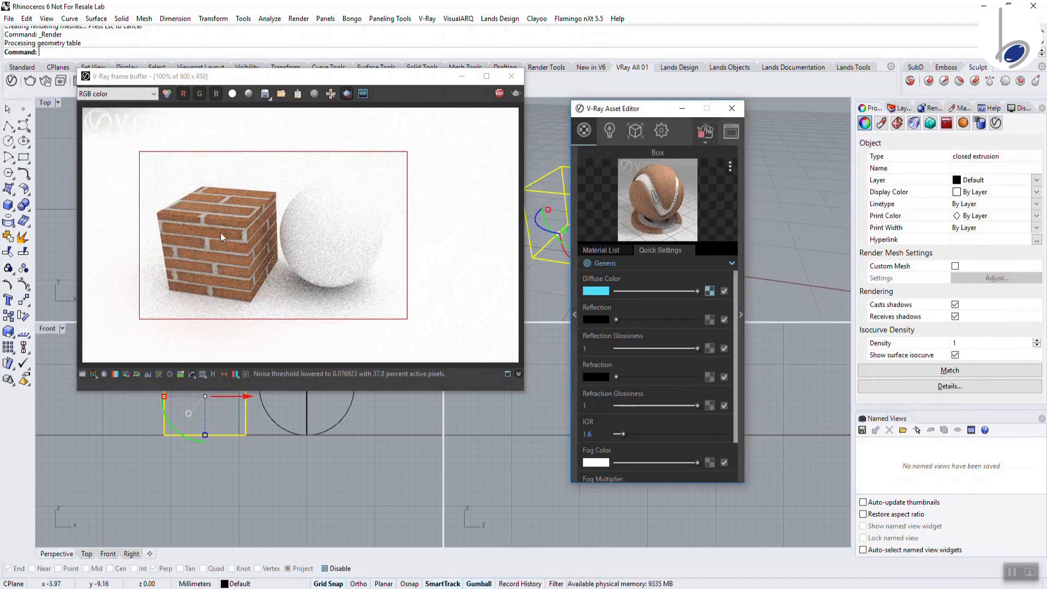
Toggle the brick diffuse map off and back on, then move the Asset Editor right to uncover the scene
{"action": "left_click", "coordinate": [724, 291]}
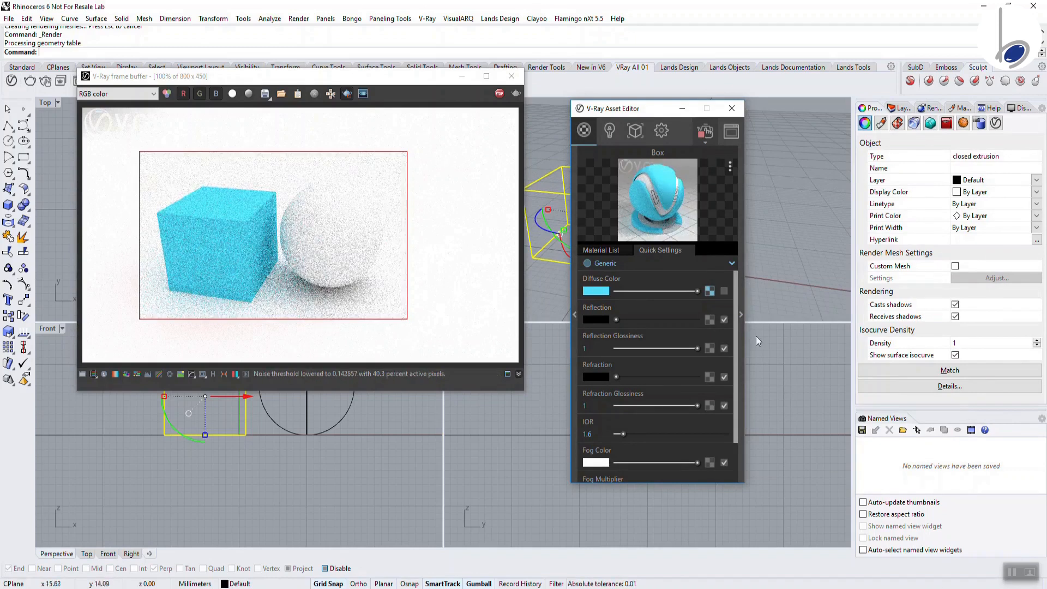
{"action": "left_click", "coordinate": [724, 292]}
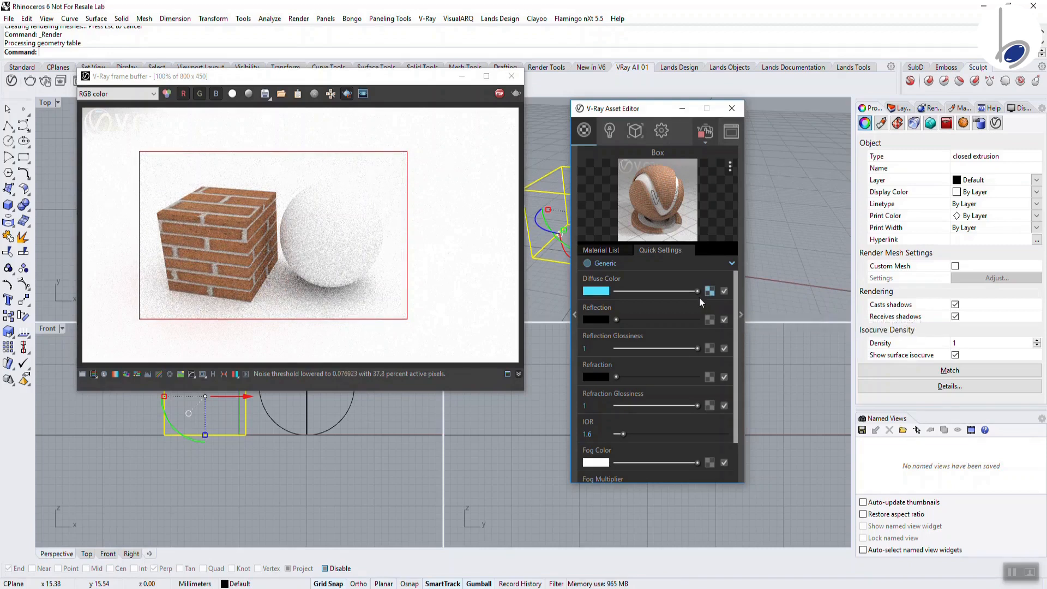
{"action": "left_click_drag", "start_coordinate": [692, 115], "coordinate": [896, 123]}
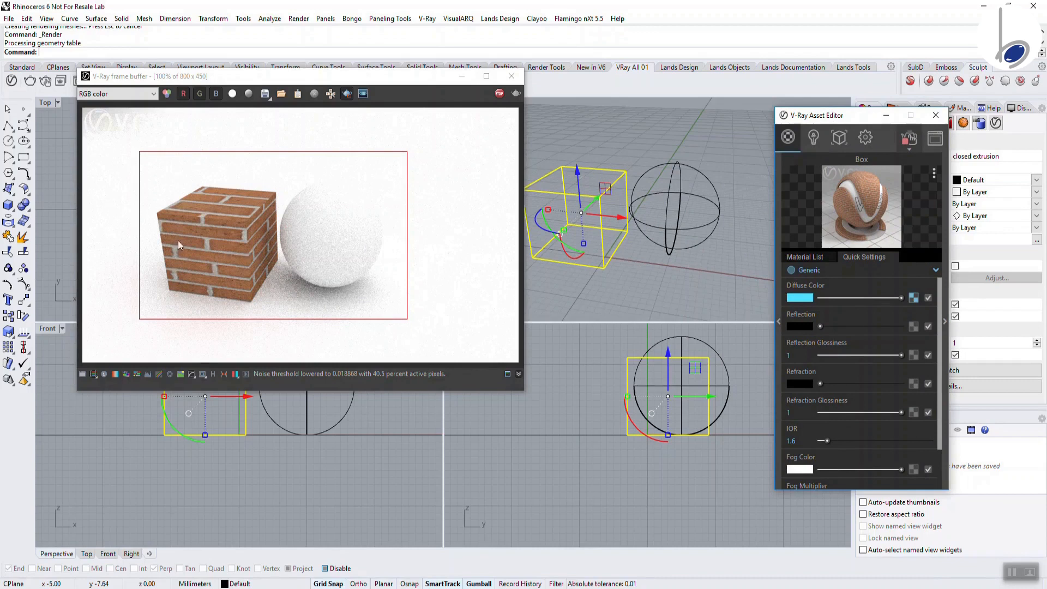
Open the brick texture's placement settings and set Repeat U to 2
{"action": "left_click", "coordinate": [910, 298]}
{"action": "left_click_drag", "start_coordinate": [933, 121], "coordinate": [662, 123]}
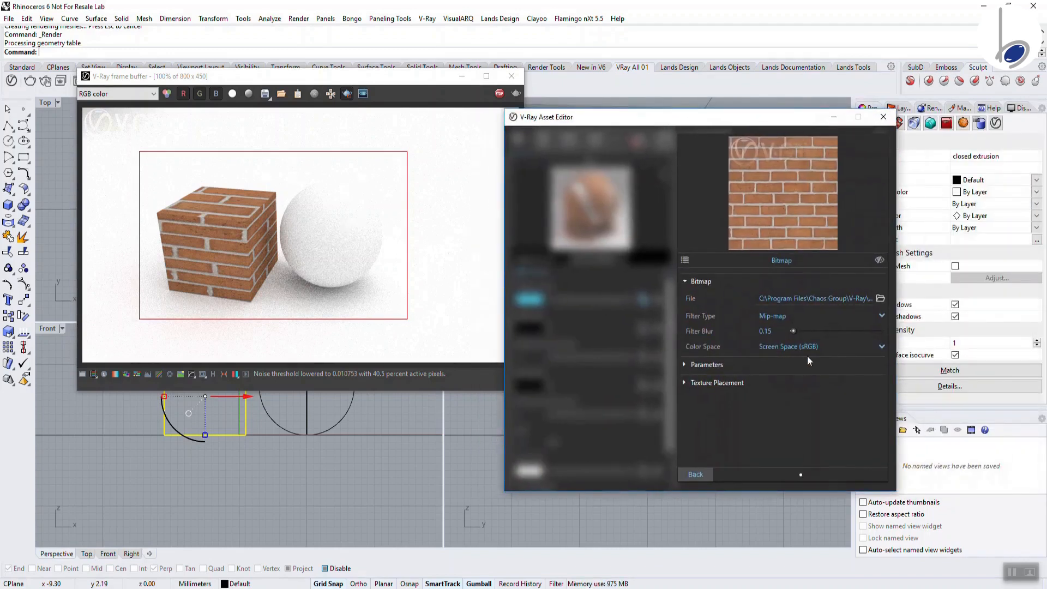
{"action": "left_click", "coordinate": [723, 383]}
{"action": "left_click_drag", "start_coordinate": [885, 442], "coordinate": [882, 480]}
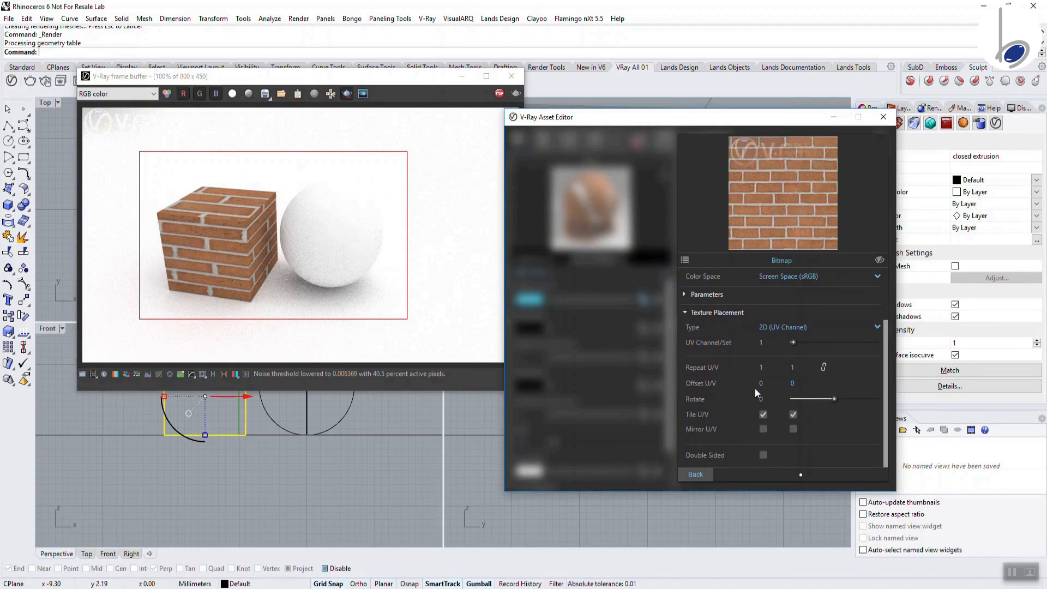
{"action": "double_click", "coordinate": [769, 370]}
{"action": "left_click", "coordinate": [811, 369]}
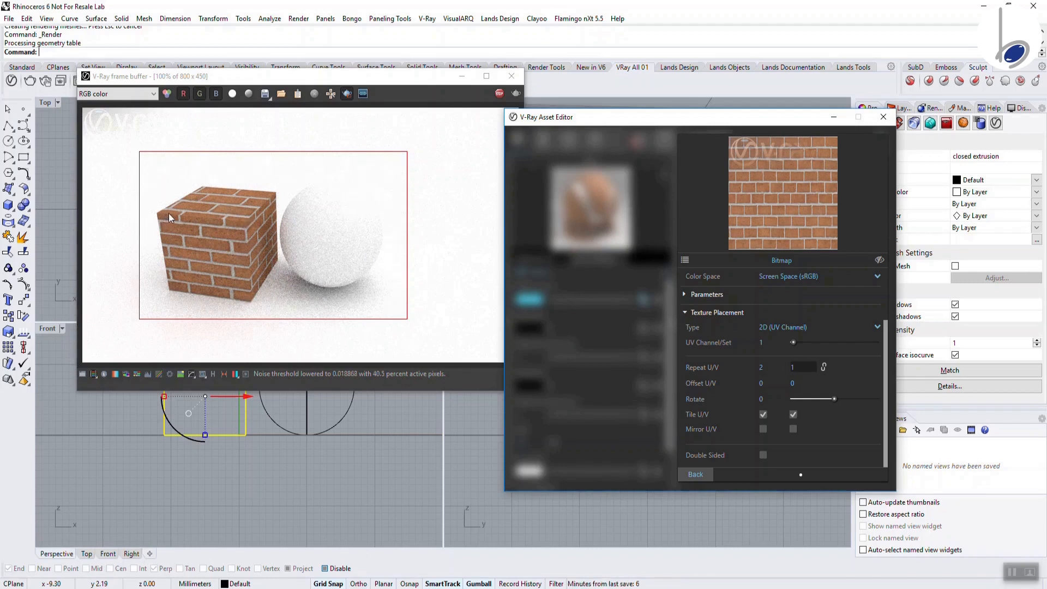
Try a Repeat V of 2, then set Repeat V back to 1
{"action": "left_click_drag", "start_coordinate": [800, 368], "coordinate": [758, 369]}
{"action": "type", "text": "2"}
{"action": "key", "text": "Return"}
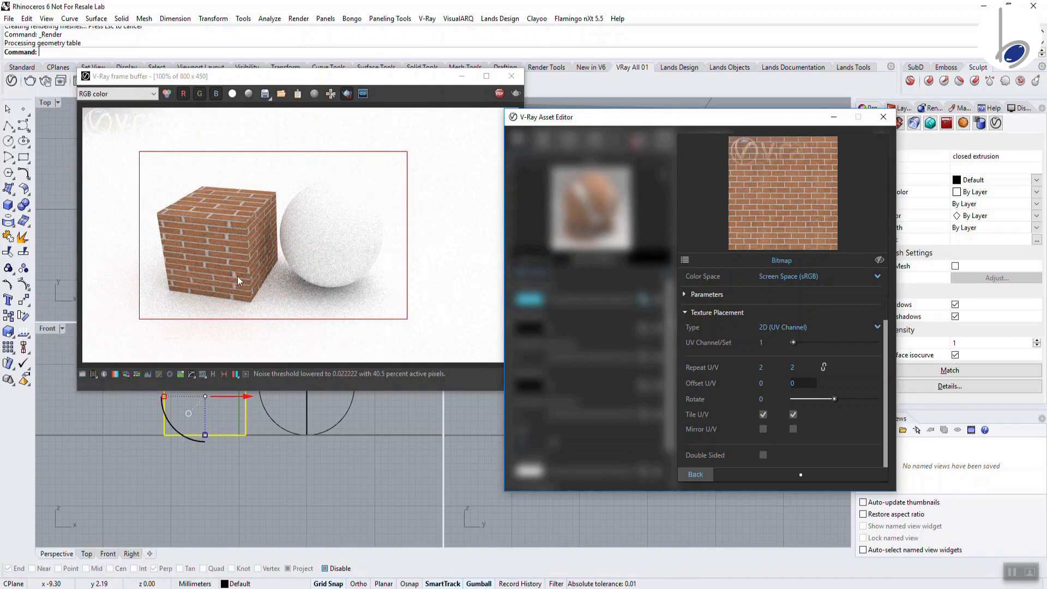
{"action": "left_click_drag", "start_coordinate": [812, 367], "coordinate": [763, 369]}
{"action": "type", "text": "1"}
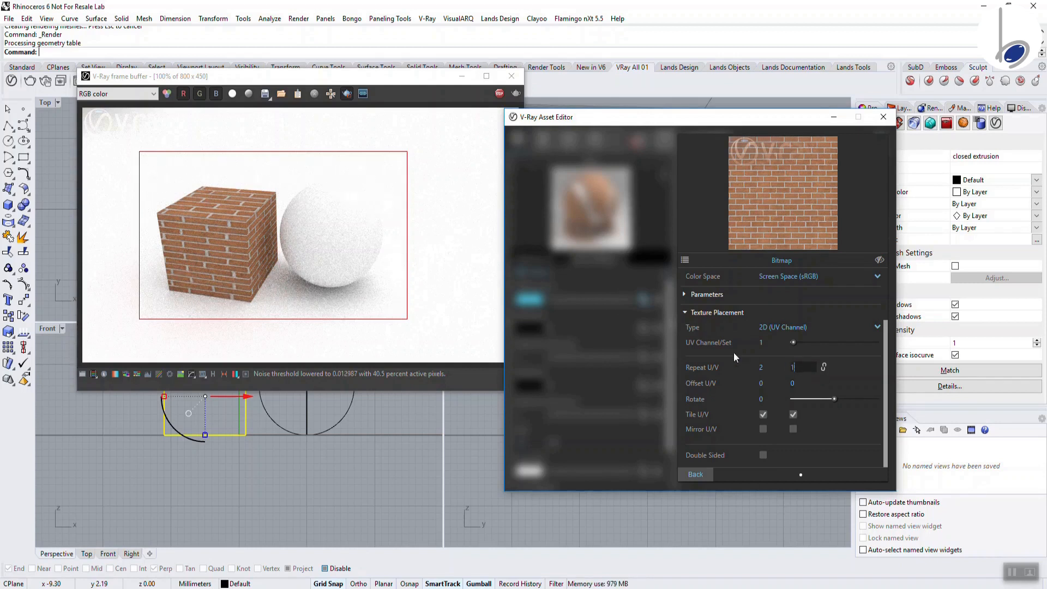
{"action": "key", "text": "Return"}
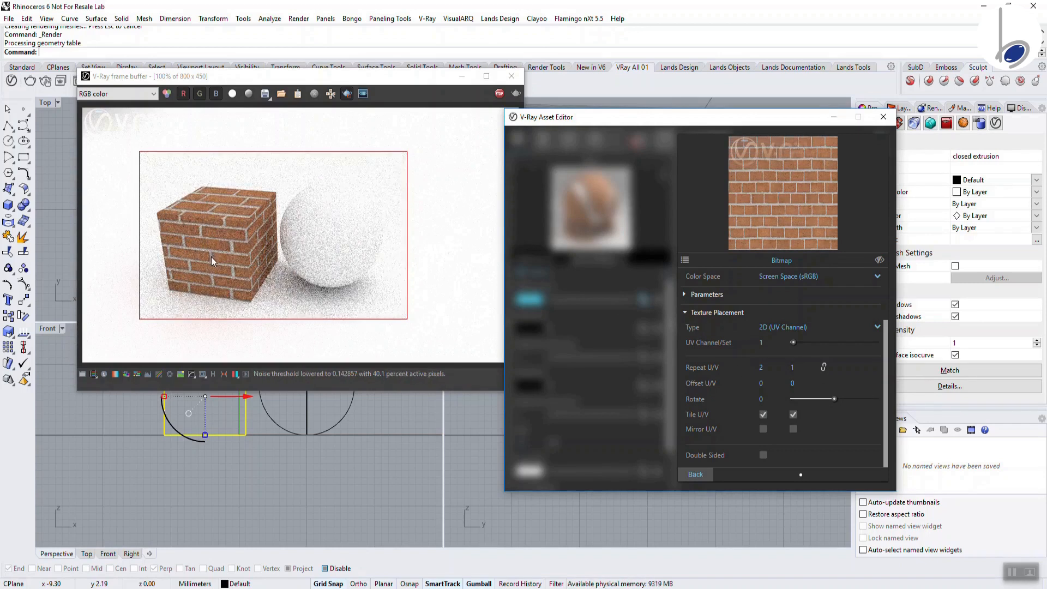
Try a texture Offset U of 0.15, reset it to 0, then set Offset V to 0.5
{"action": "left_click", "coordinate": [762, 383]}
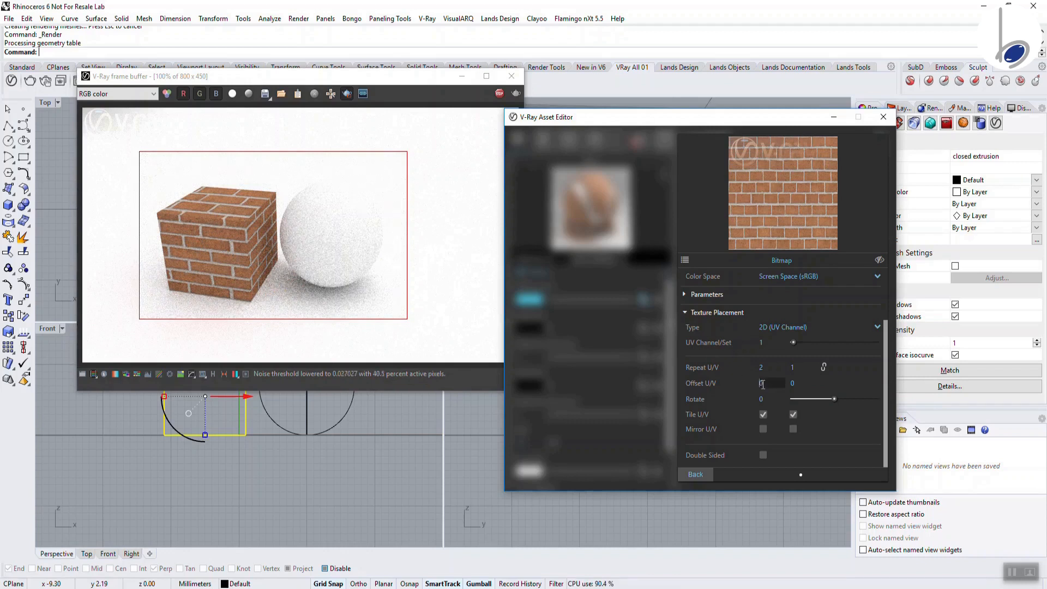
{"action": "type", "text": ".15"}
{"action": "key", "text": "Return"}
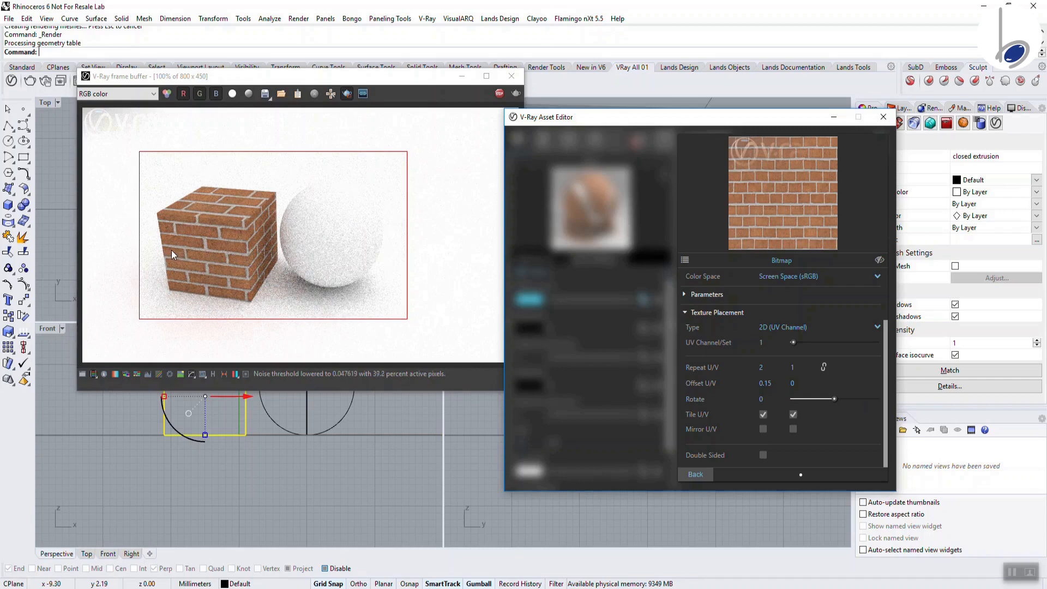
{"action": "double_click", "coordinate": [765, 383]}
{"action": "type", "text": "0"}
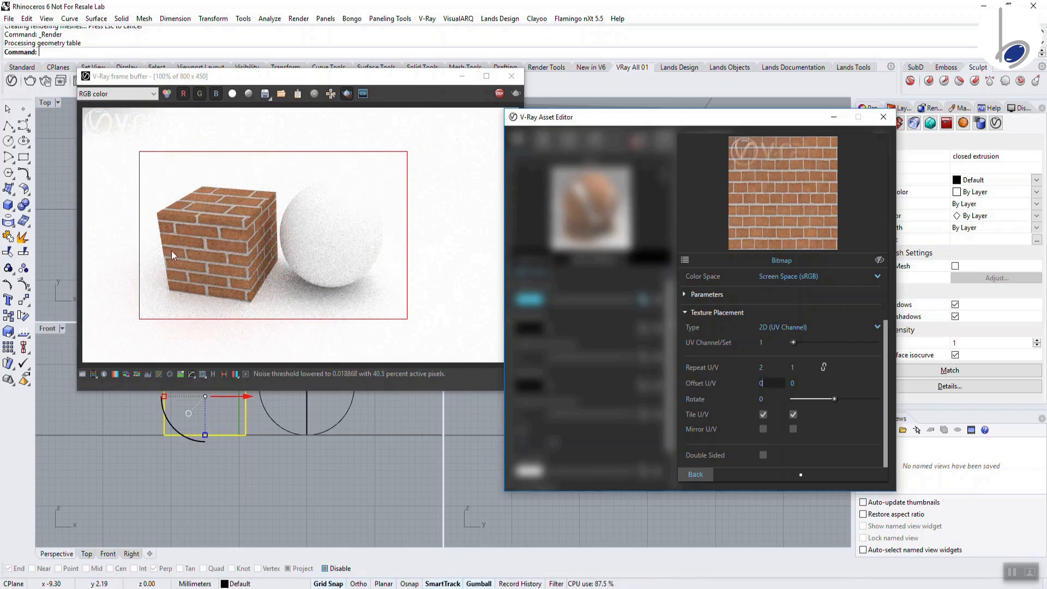
{"action": "key", "text": "Return"}
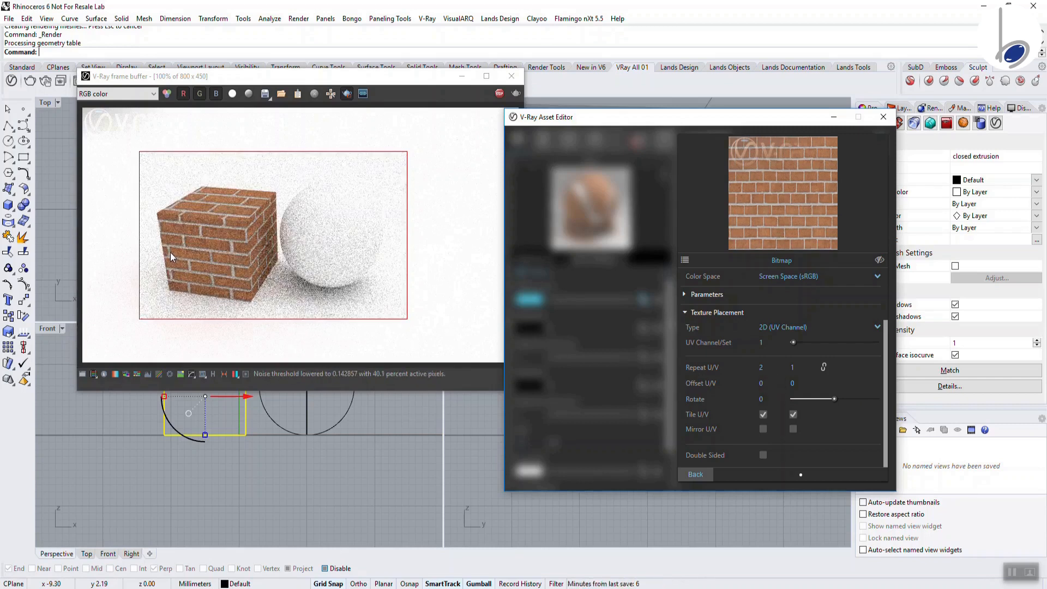
{"action": "double_click", "coordinate": [792, 383]}
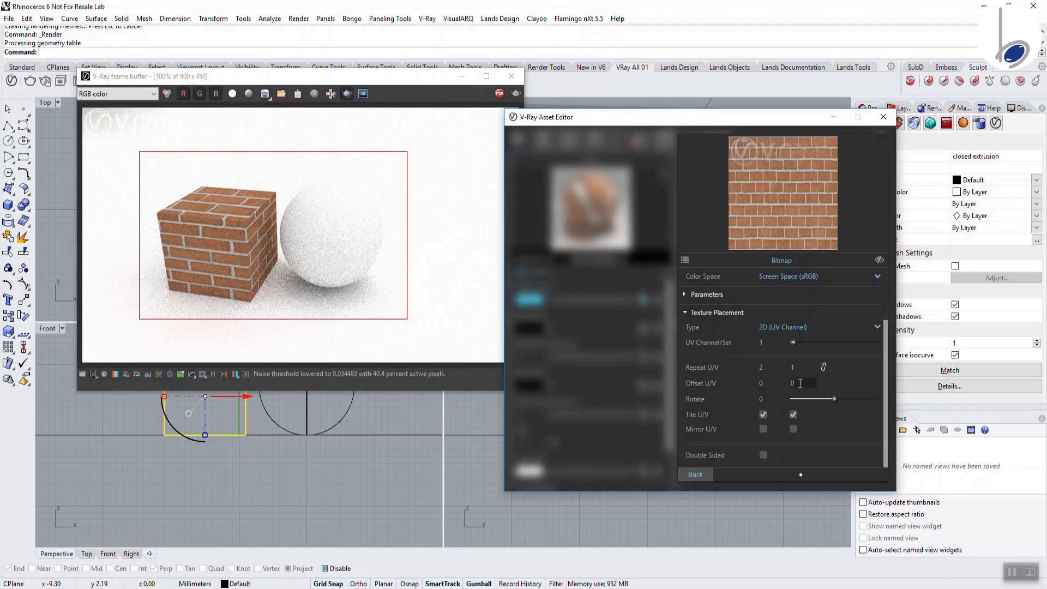
{"action": "type", "text": "0.5"}
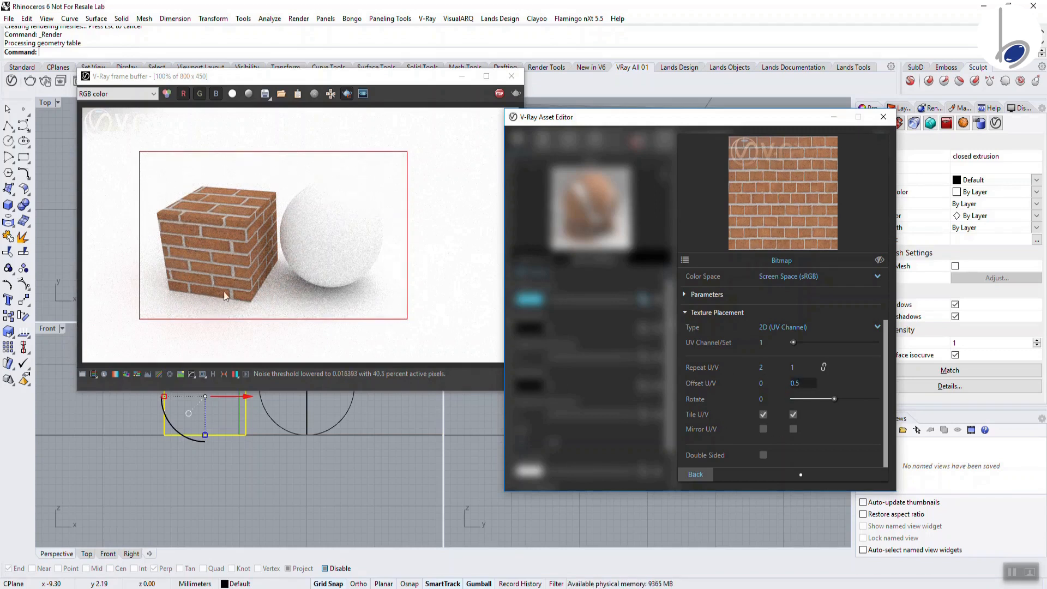
{"action": "key", "text": "Return"}
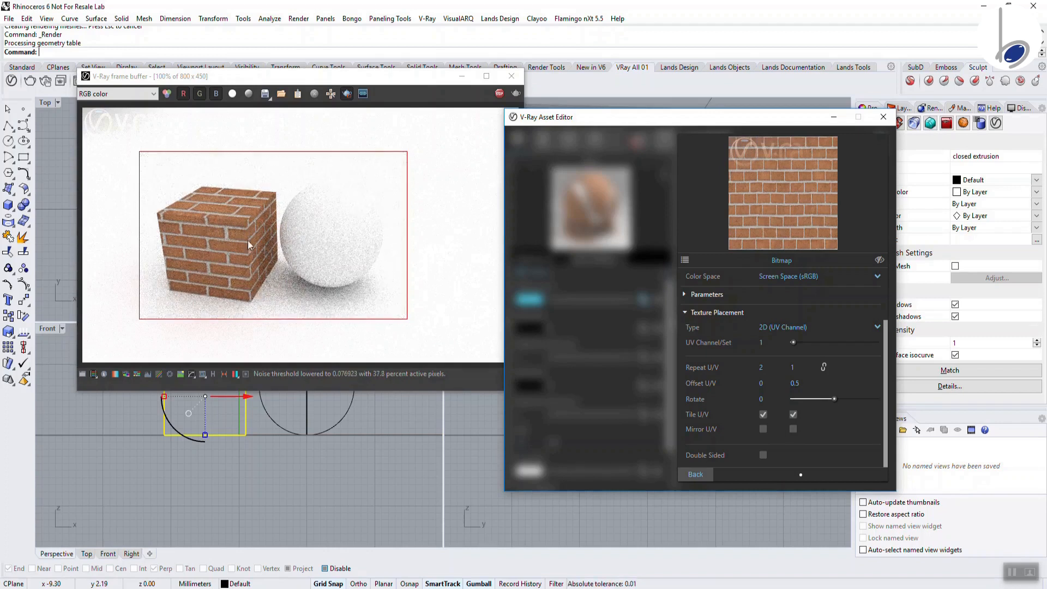
Draw a render region around the brick cube, try Offset V 0.15, reset it to 0, and enlarge the region
{"action": "left_click_drag", "start_coordinate": [147, 148], "coordinate": [216, 309]}
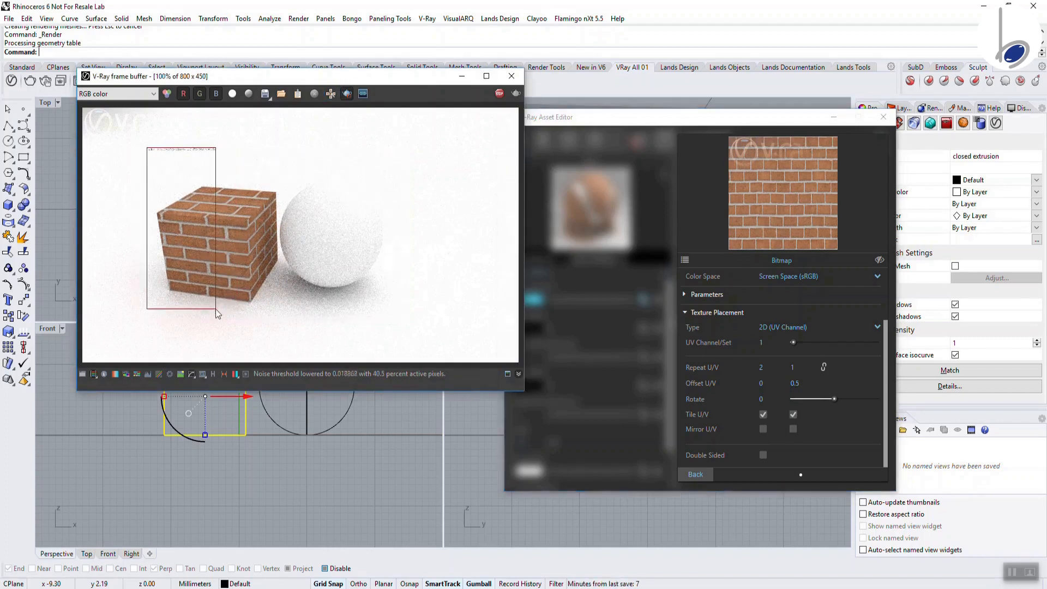
{"action": "left_click", "coordinate": [631, 368]}
{"action": "type", "text": "0.15"}
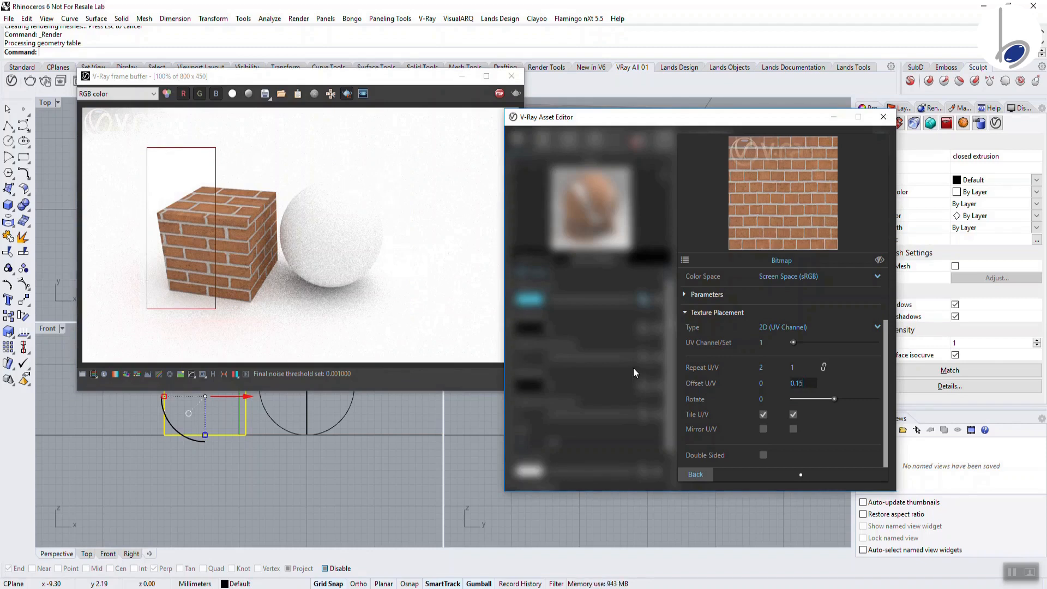
{"action": "key", "text": "Return"}
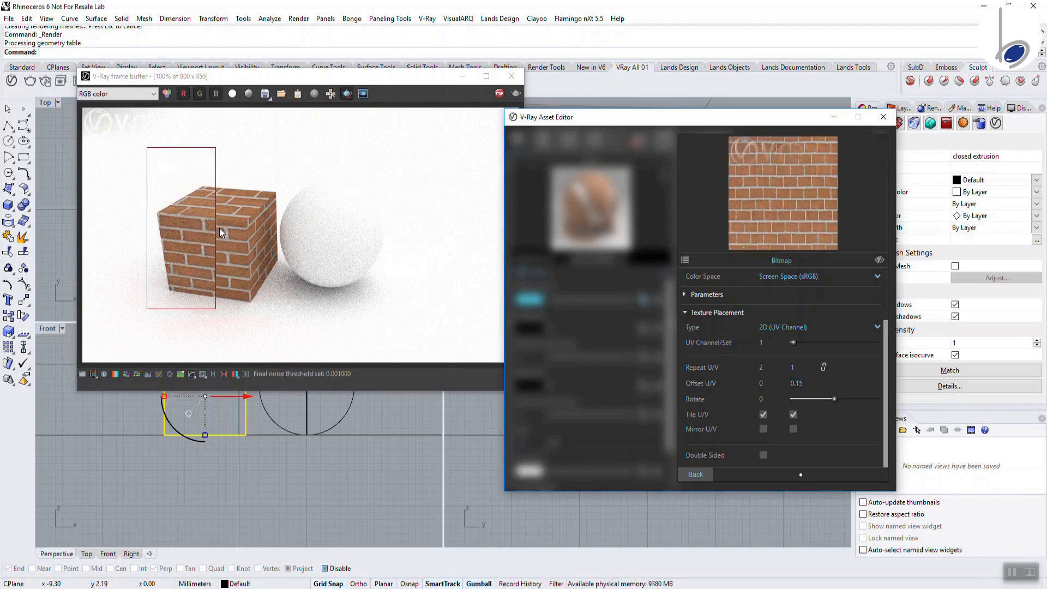
{"action": "left_click", "coordinate": [796, 383]}
{"action": "type", "text": "0"}
{"action": "key", "text": "Return"}
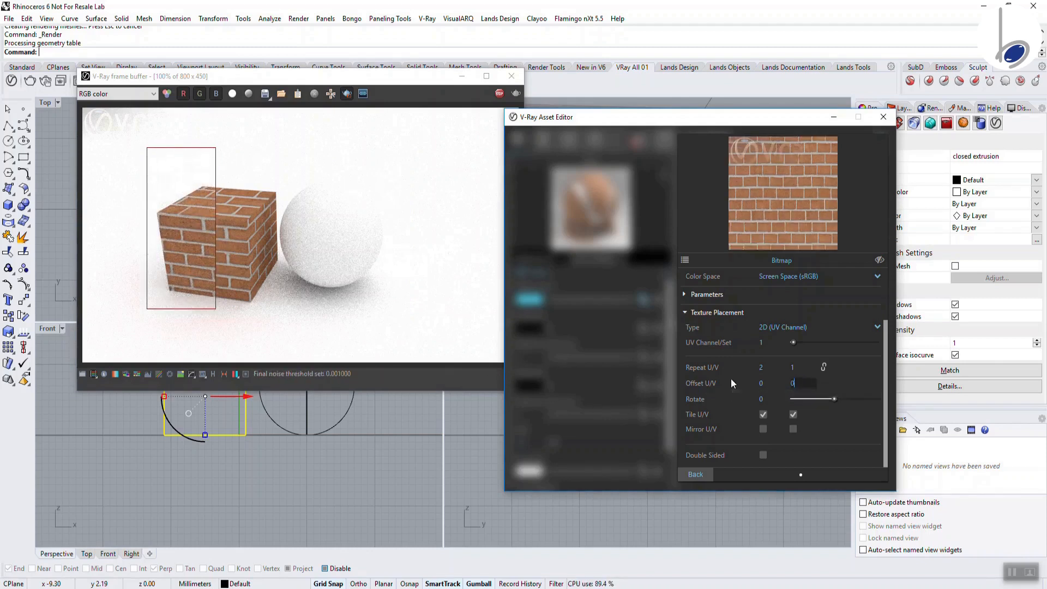
{"action": "mouse_move", "coordinate": [149, 152]}
{"action": "left_mouse_down"}
{"action": "mouse_move", "coordinate": [201, 229]}
{"action": "mouse_move", "coordinate": [370, 360]}
{"action": "mouse_move", "coordinate": [301, 319]}
{"action": "left_mouse_up"}
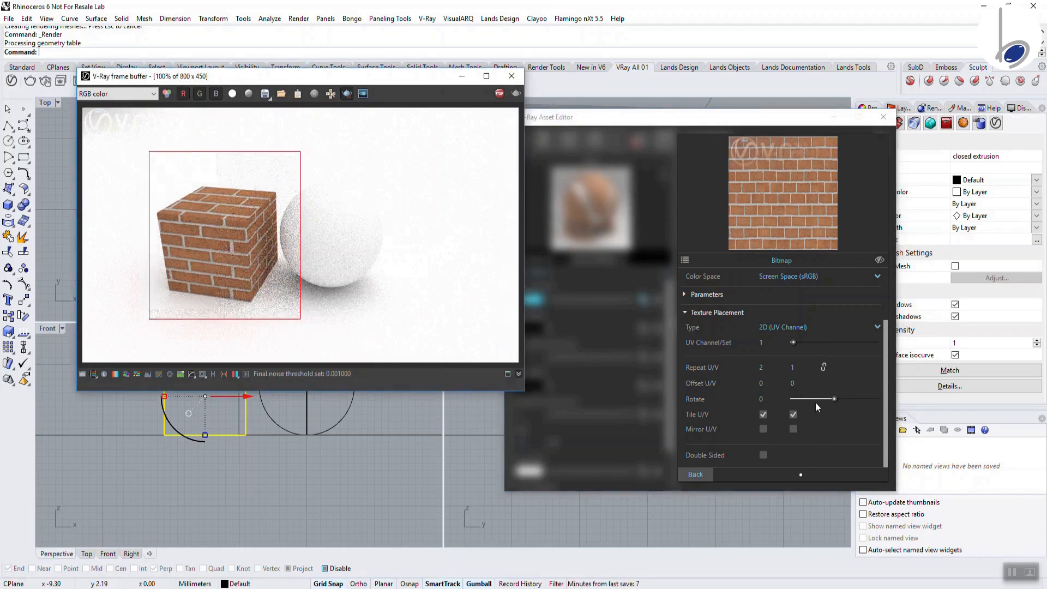
{"action": "left_click_drag", "start_coordinate": [835, 399], "coordinate": [839, 399]}
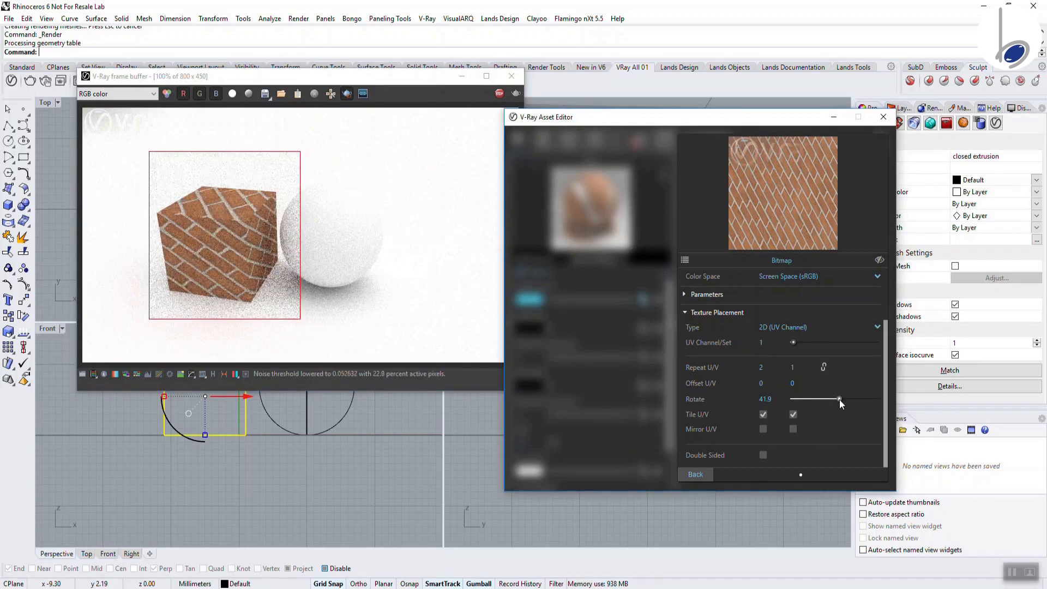
{"action": "left_click_drag", "start_coordinate": [775, 398], "coordinate": [717, 392]}
{"action": "type", "text": "0"}
{"action": "key", "text": "Return"}
{"action": "left_click", "coordinate": [765, 414]}
{"action": "left_click", "coordinate": [794, 416]}
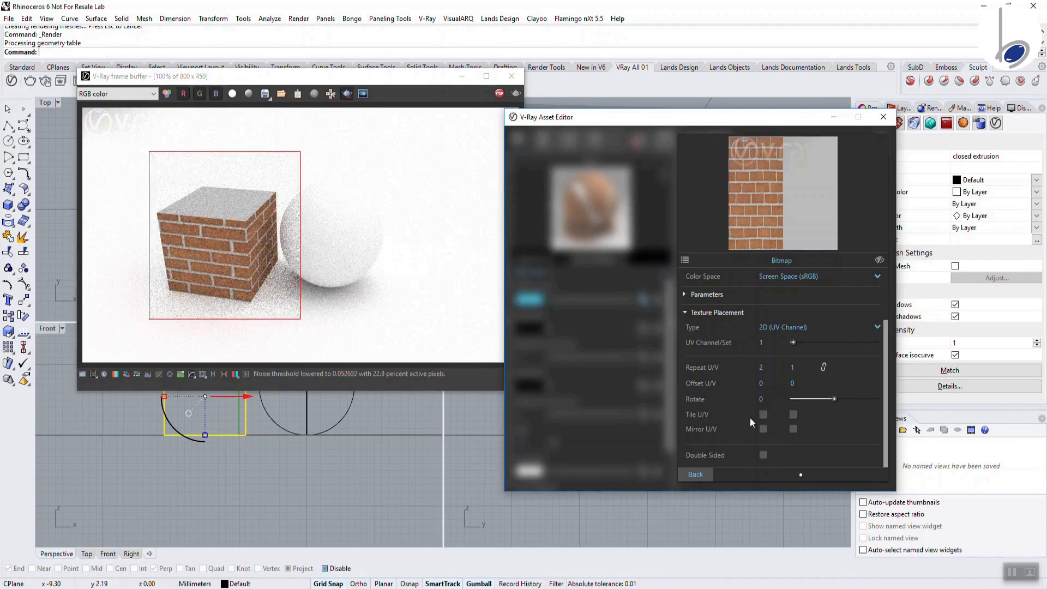
{"action": "left_click", "coordinate": [763, 414]}
{"action": "left_click", "coordinate": [793, 414]}
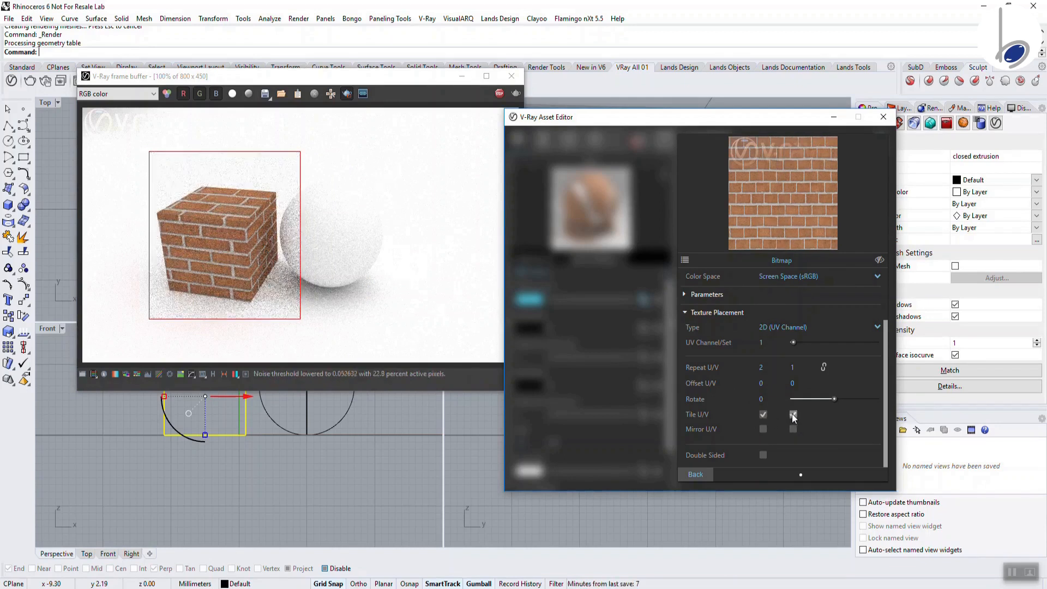
{"action": "left_click", "coordinate": [763, 429]}
{"action": "left_click", "coordinate": [793, 429]}
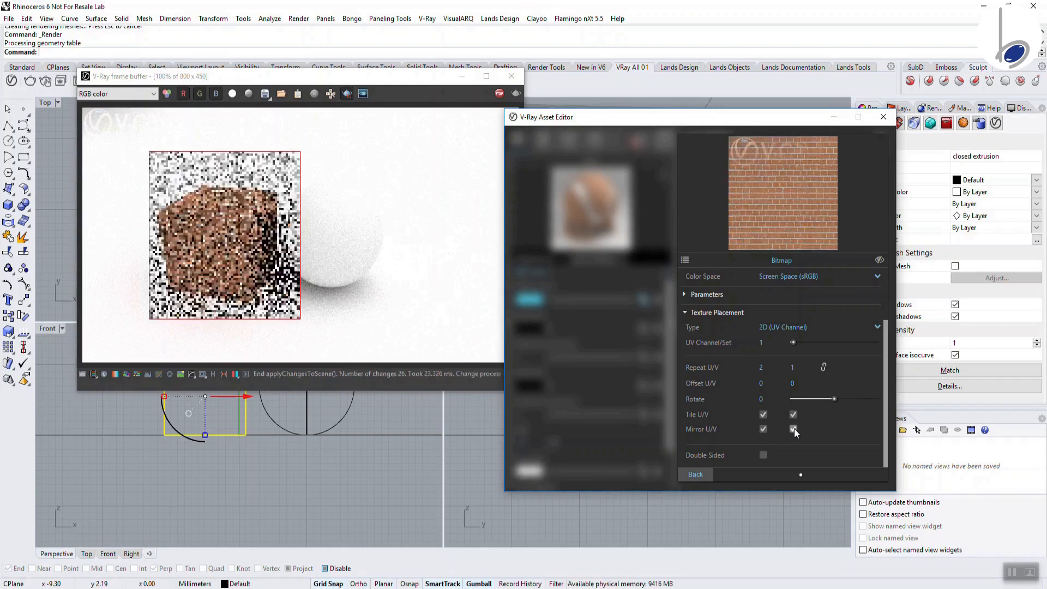
{"action": "left_click", "coordinate": [793, 429]}
{"action": "left_click", "coordinate": [762, 429]}
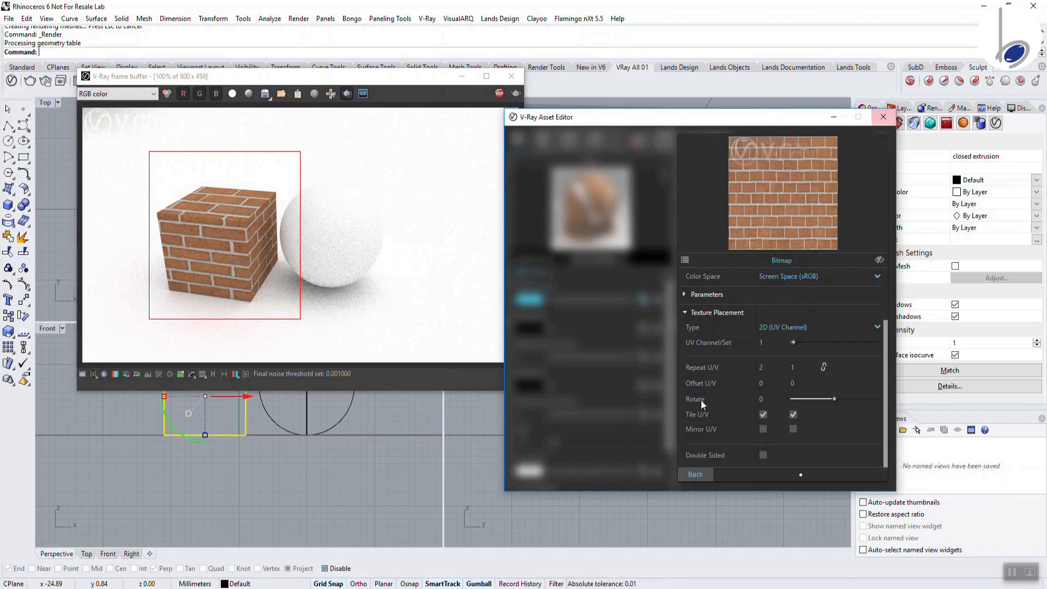
Leave the bitmap settings and close the Asset Editor and frame buffer
{"action": "left_click", "coordinate": [694, 474]}
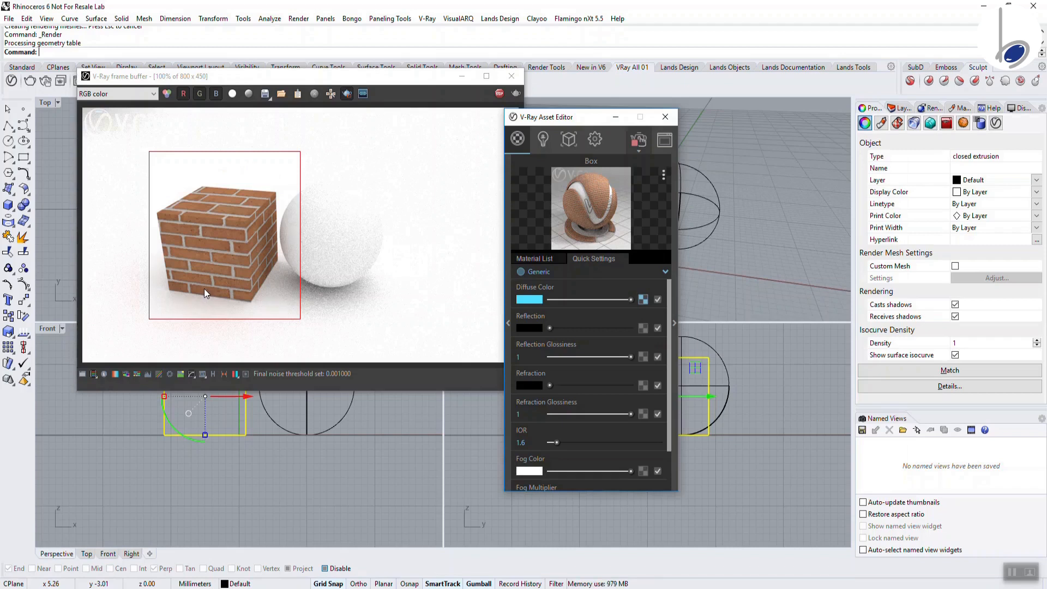
{"action": "left_click", "coordinate": [665, 117]}
{"action": "left_click", "coordinate": [511, 76]}
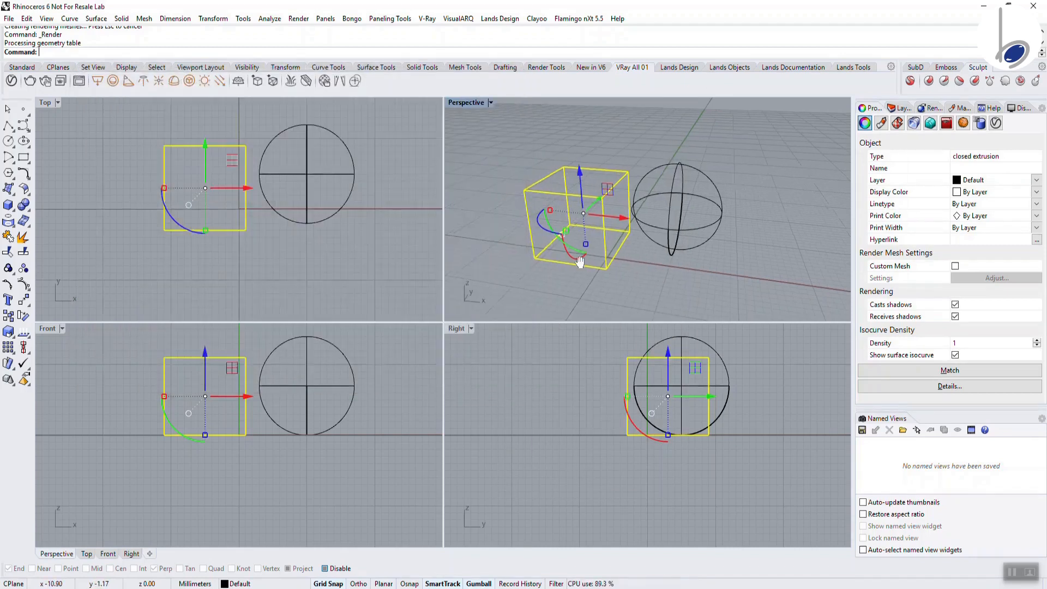
Copy the brick box 19 mm to the left along X and render both boxes
{"action": "right_click_drag", "start_coordinate": [580, 262], "coordinate": [686, 275], "text": "shift"}
{"action": "left_click_drag", "start_coordinate": [724, 229], "coordinate": [616, 212]}
{"action": "right_click_drag", "start_coordinate": [603, 243], "coordinate": [661, 206]}
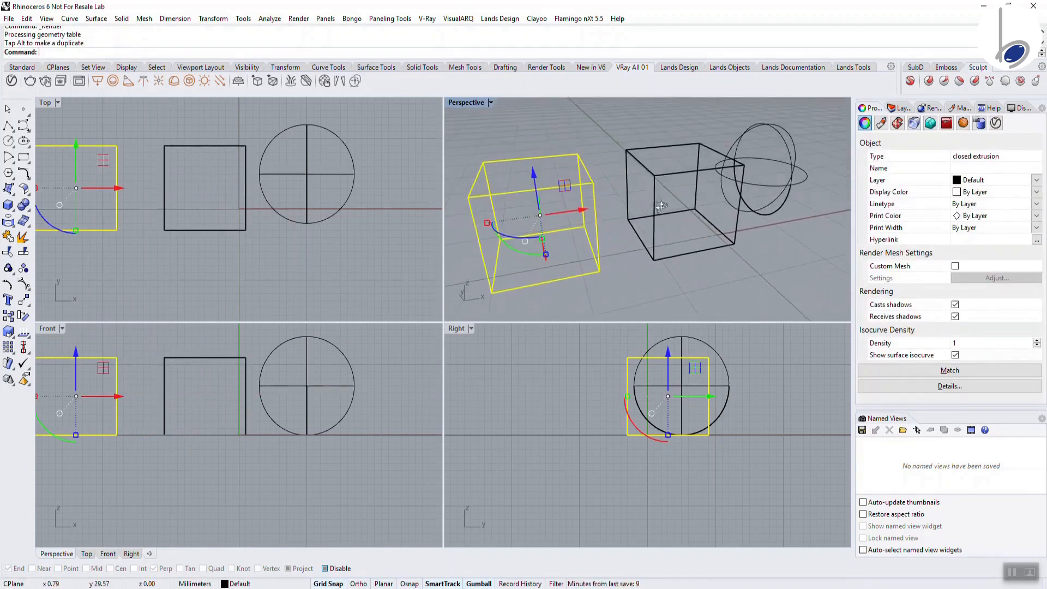
{"action": "left_click", "coordinate": [79, 81]}
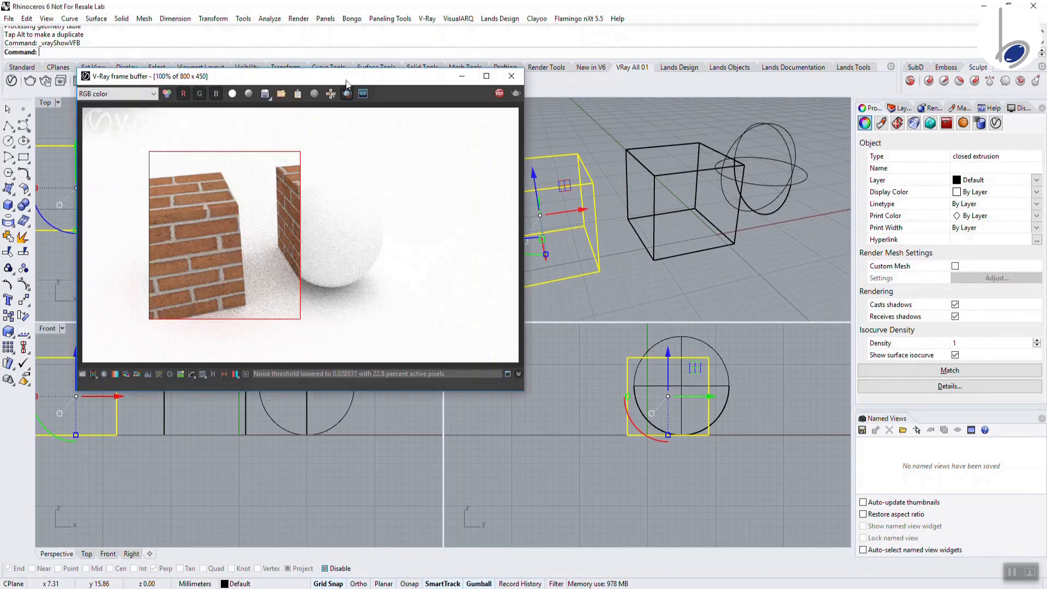
{"action": "left_click", "coordinate": [347, 93]}
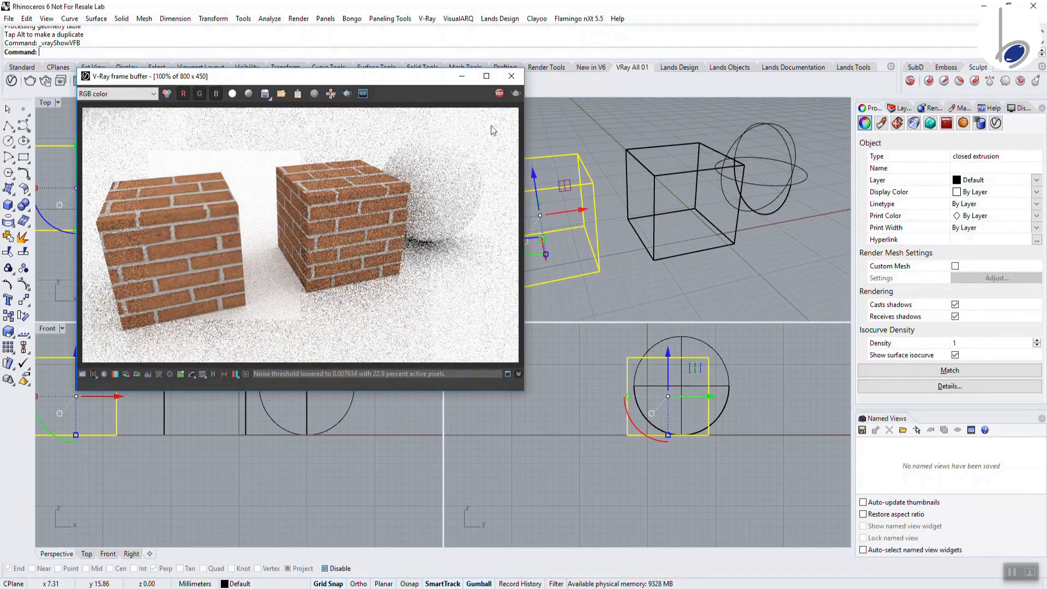
Duplicate the Box material in the Material List and rename the copy 'Box bump'
{"action": "left_click", "coordinate": [11, 81]}
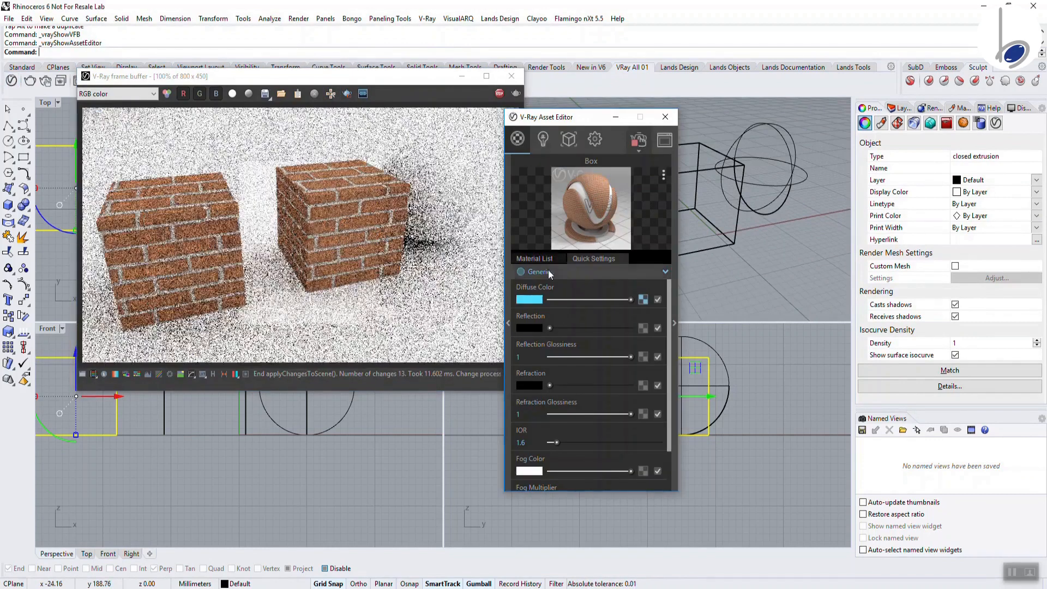
{"action": "left_click", "coordinate": [537, 258]}
{"action": "right_click", "coordinate": [531, 289]}
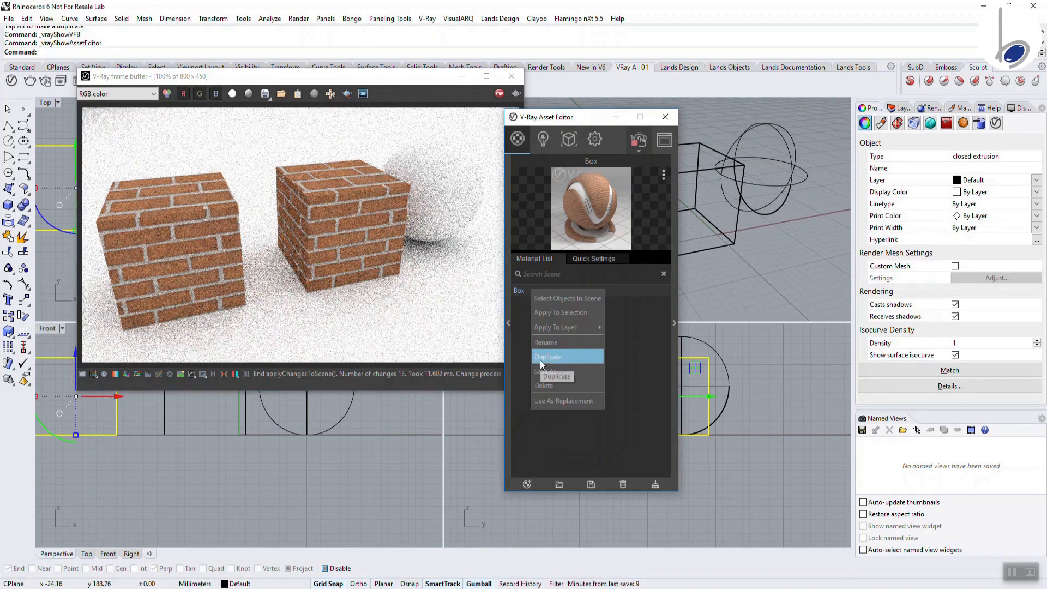
{"action": "left_click", "coordinate": [540, 360]}
{"action": "left_click_drag", "start_coordinate": [526, 303], "coordinate": [556, 303]}
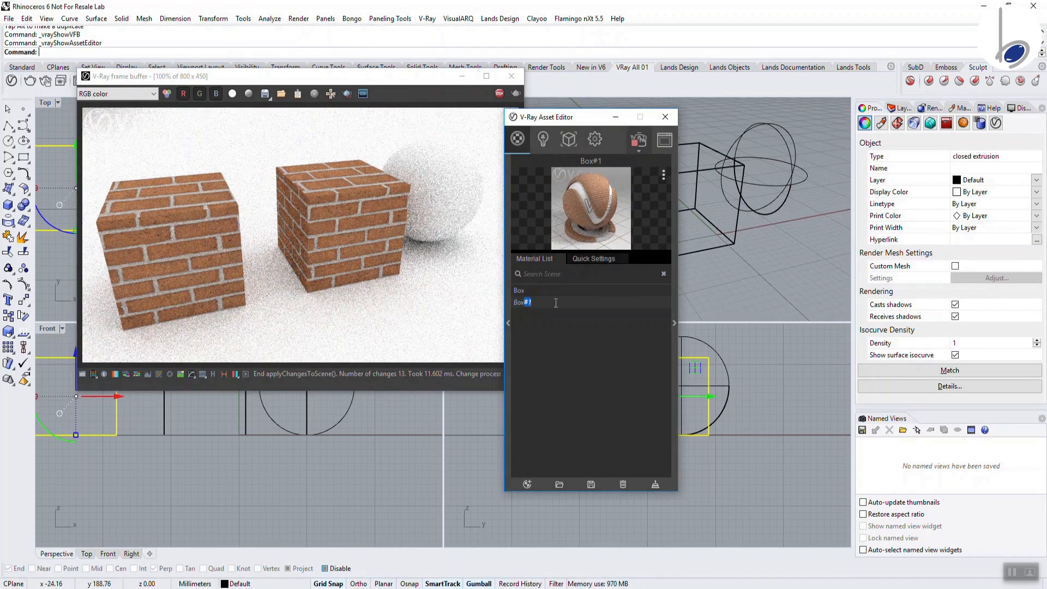
{"action": "type", "text": "bump"}
{"action": "key", "text": "Return"}
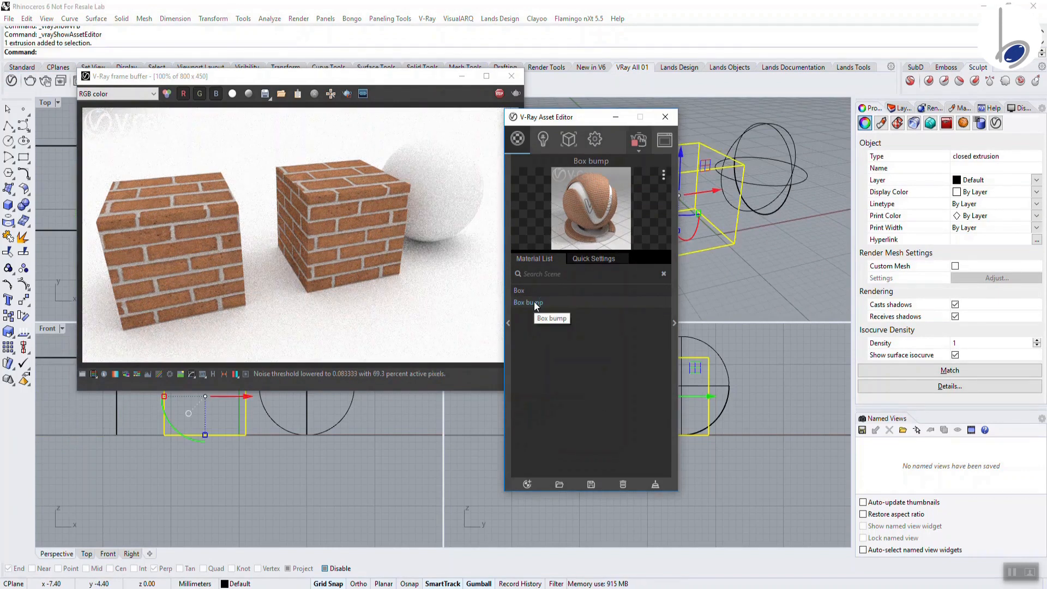
Apply Box bump to one selected box and switch on region rendering
{"action": "left_click", "coordinate": [694, 225]}
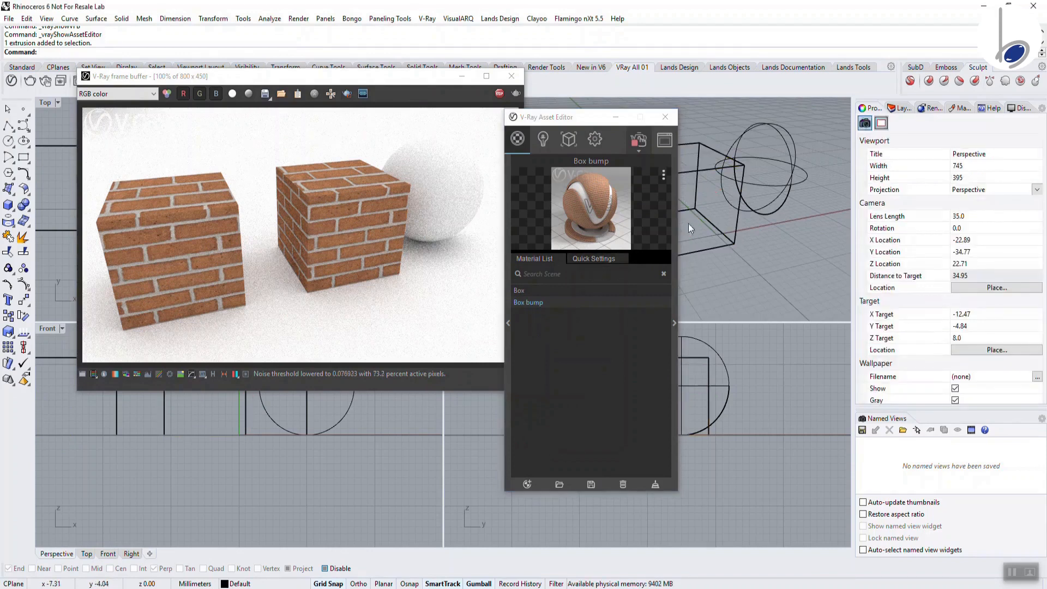
{"action": "left_click", "coordinate": [712, 246]}
{"action": "right_click", "coordinate": [520, 301]}
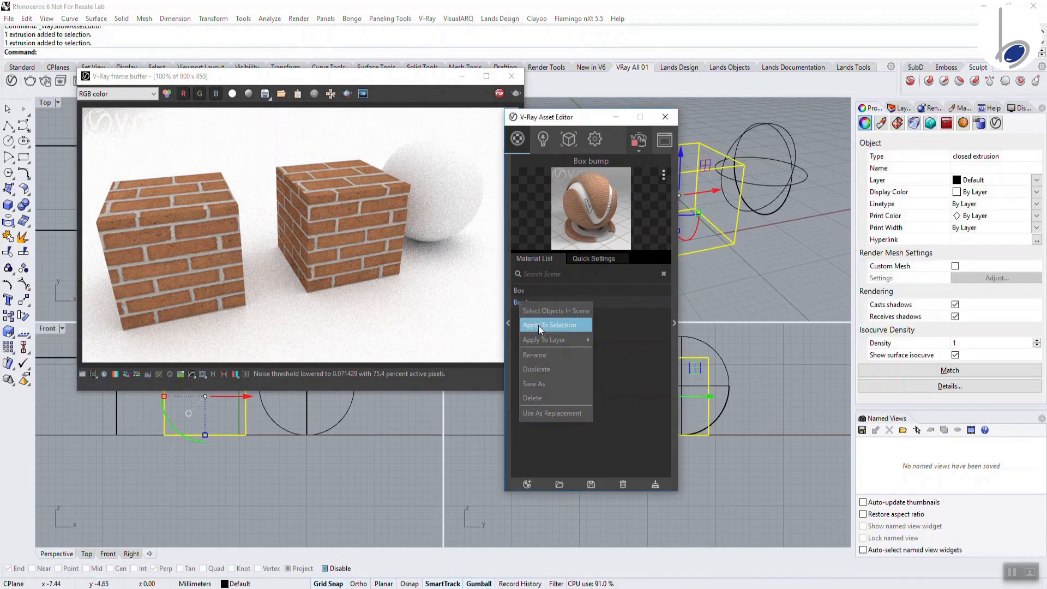
{"action": "left_click", "coordinate": [538, 325]}
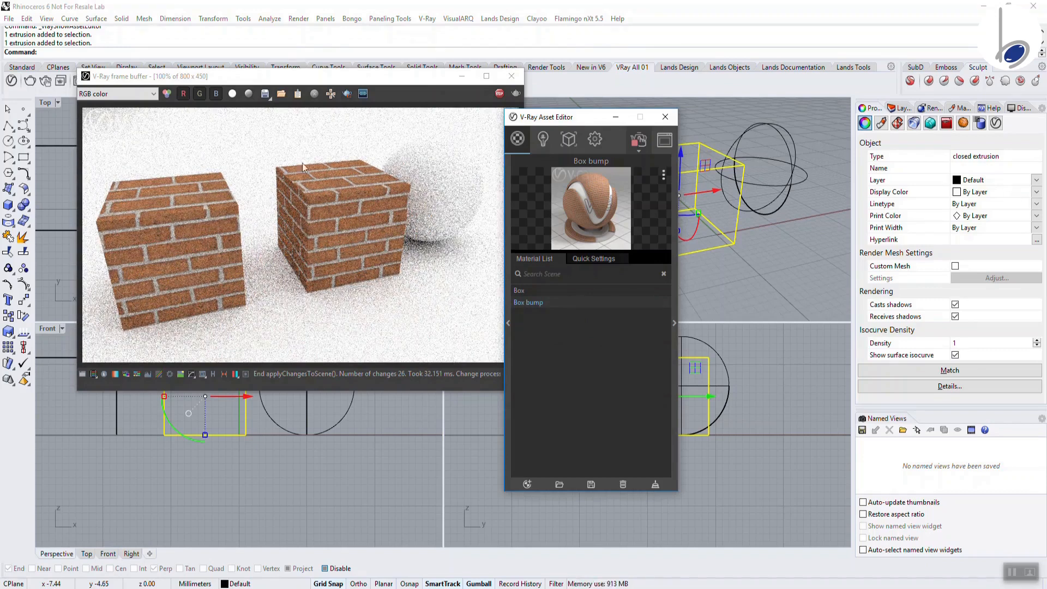
{"action": "left_click", "coordinate": [346, 93]}
Limit the render region to the right cube and load Bricks_A_Bump_01.jpg as Box bump's bump bitmap
{"action": "left_click_drag", "start_coordinate": [267, 143], "coordinate": [417, 300]}
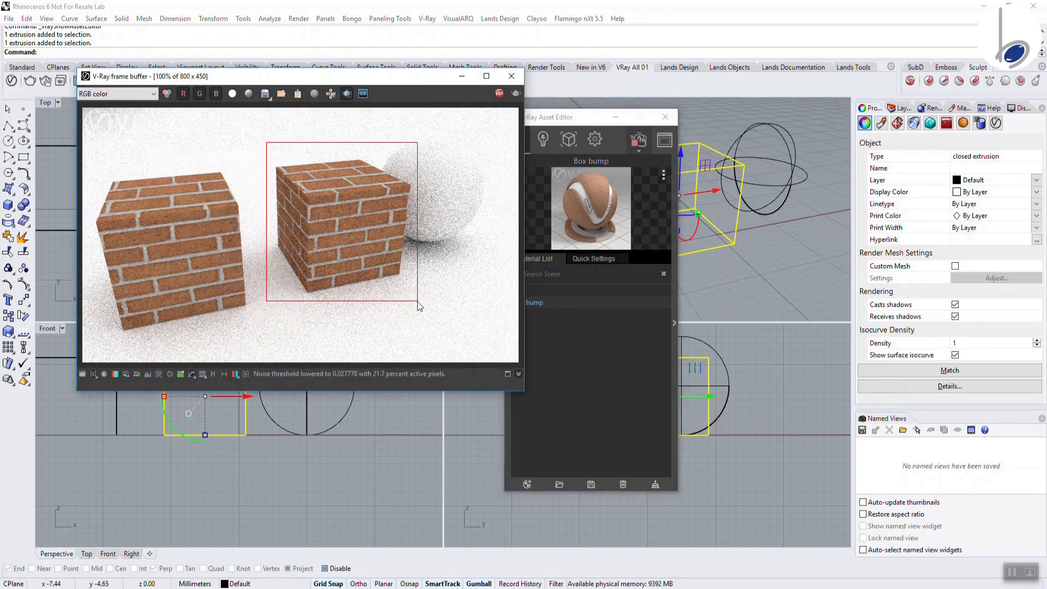
{"action": "left_click", "coordinate": [601, 305]}
{"action": "left_click", "coordinate": [593, 258]}
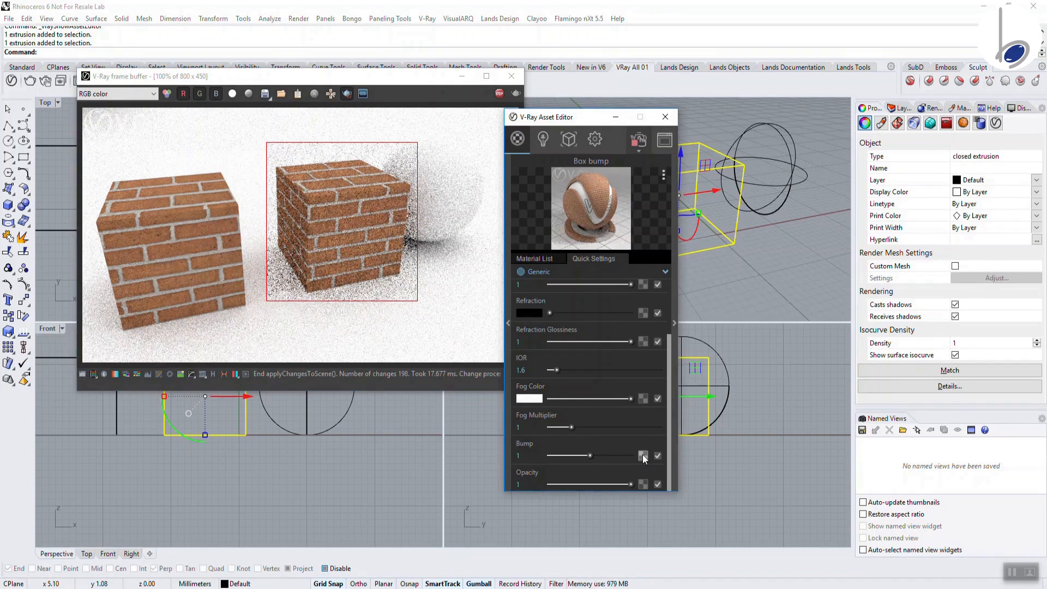
{"action": "left_click", "coordinate": [643, 456]}
{"action": "left_click", "coordinate": [529, 150]}
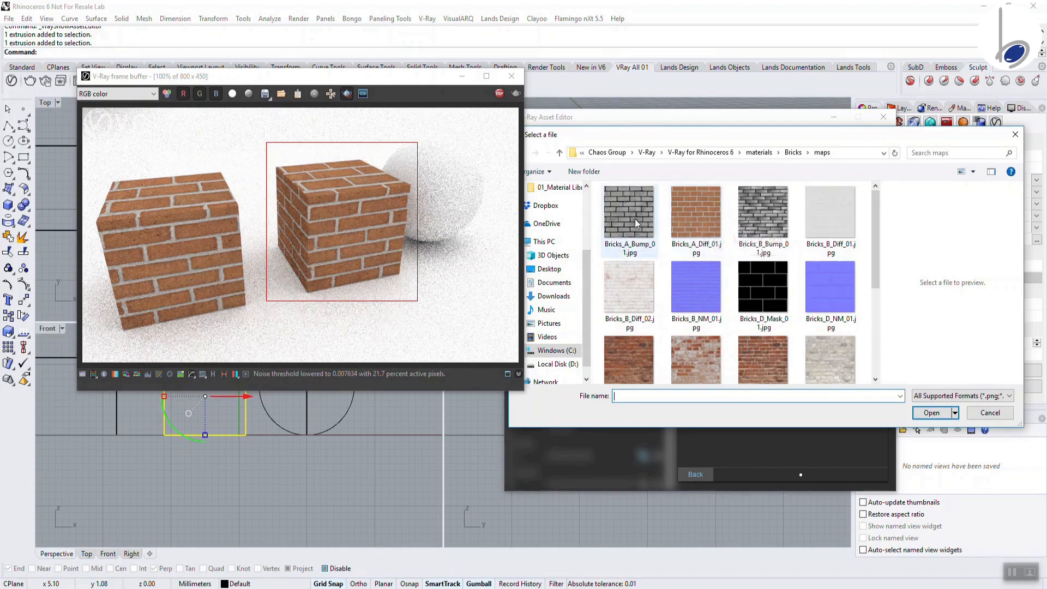
{"action": "left_click", "coordinate": [635, 218]}
{"action": "left_click", "coordinate": [931, 412]}
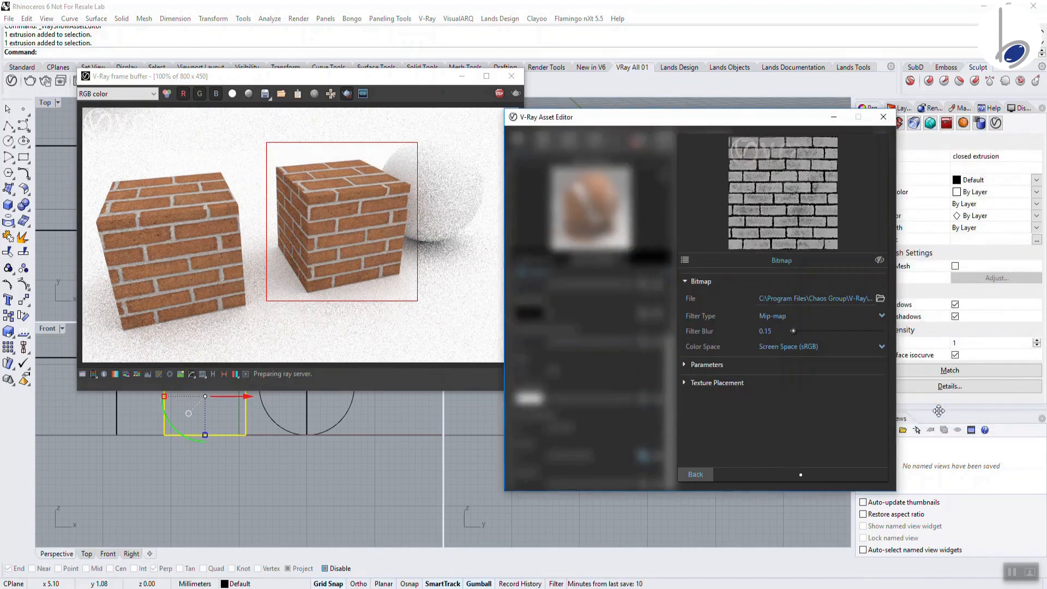
{"action": "left_click", "coordinate": [692, 474]}
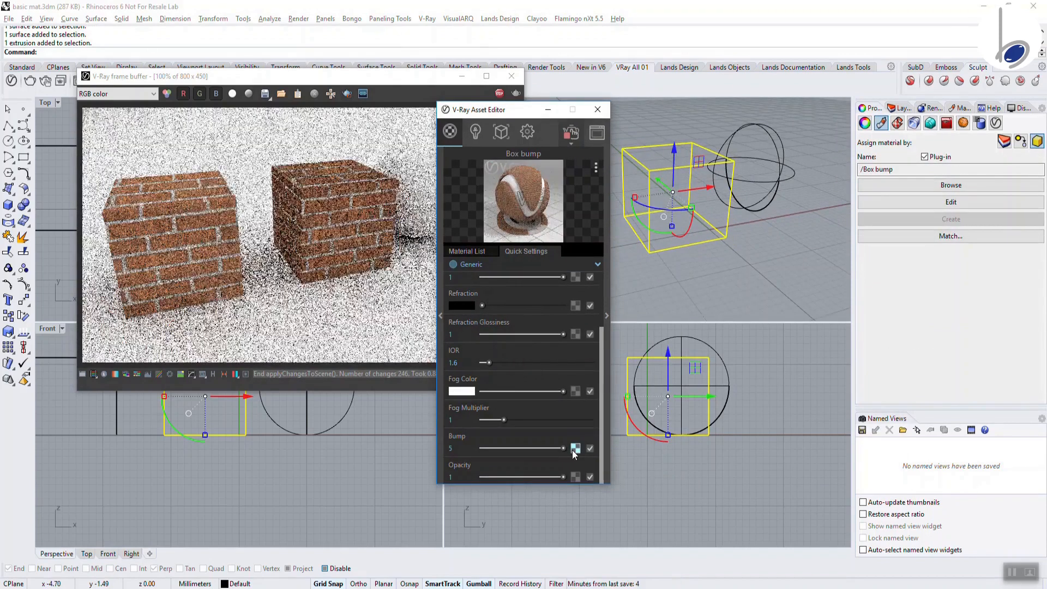
Set the bump bitmap's texture placement to Repeat U 2 and Repeat V 1
{"action": "left_click", "coordinate": [573, 449]}
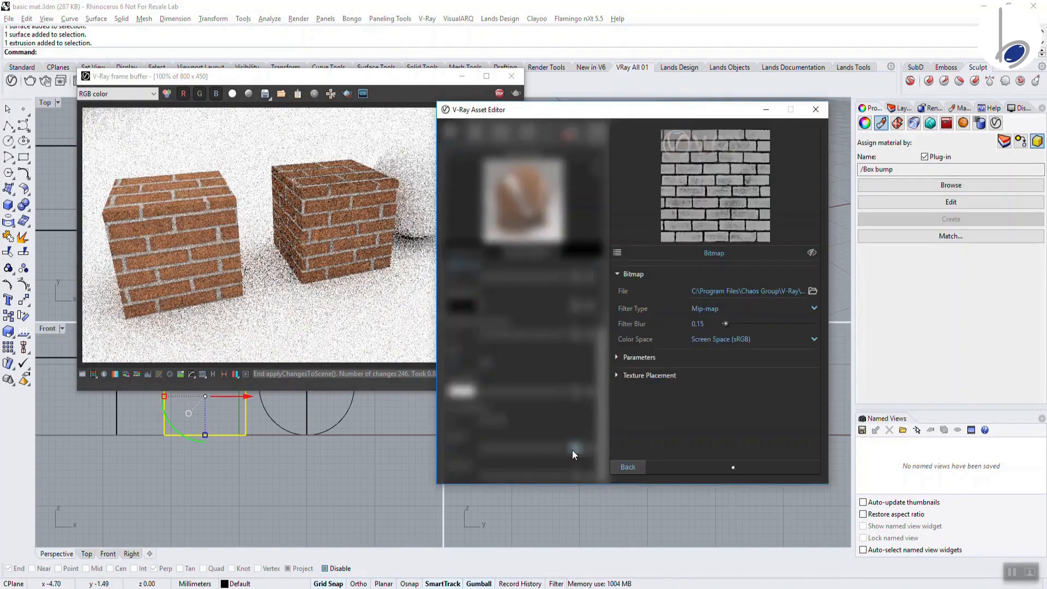
{"action": "left_click", "coordinate": [661, 374]}
{"action": "key", "text": "Return"}
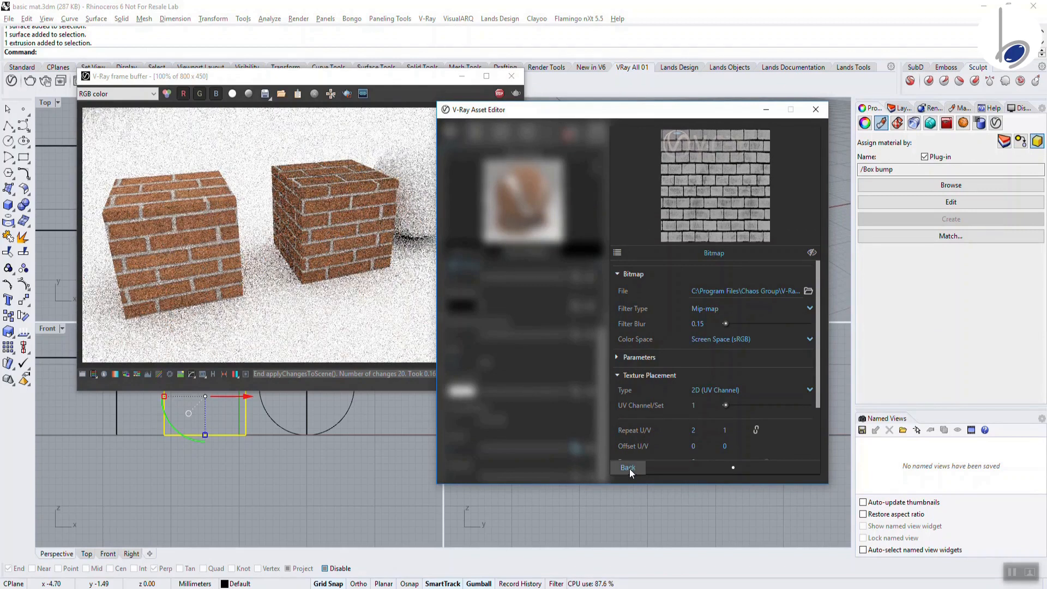
{"action": "left_click", "coordinate": [629, 468]}
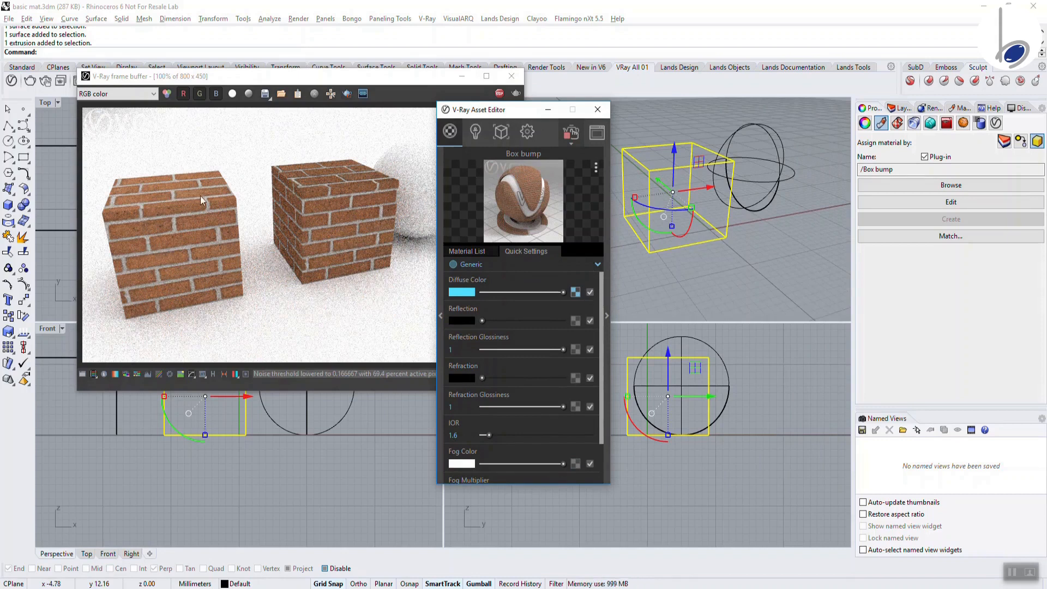
Redraw the render region around the right box and toggle the brick diffuse texture off and on
{"action": "left_click", "coordinate": [296, 134]}
{"action": "left_click_drag", "start_coordinate": [267, 140], "coordinate": [406, 299]}
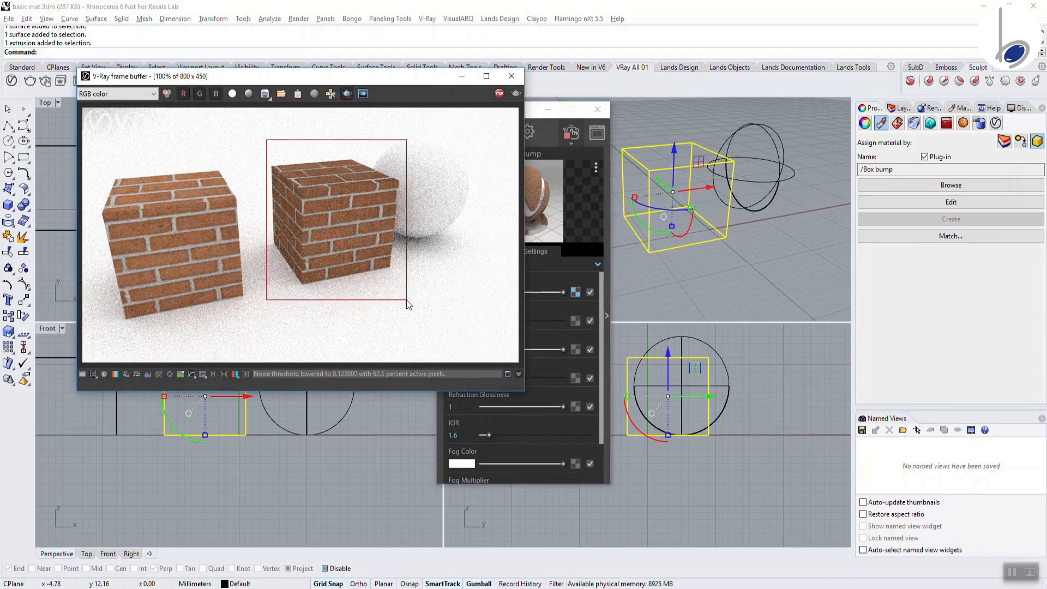
{"action": "left_click", "coordinate": [580, 205]}
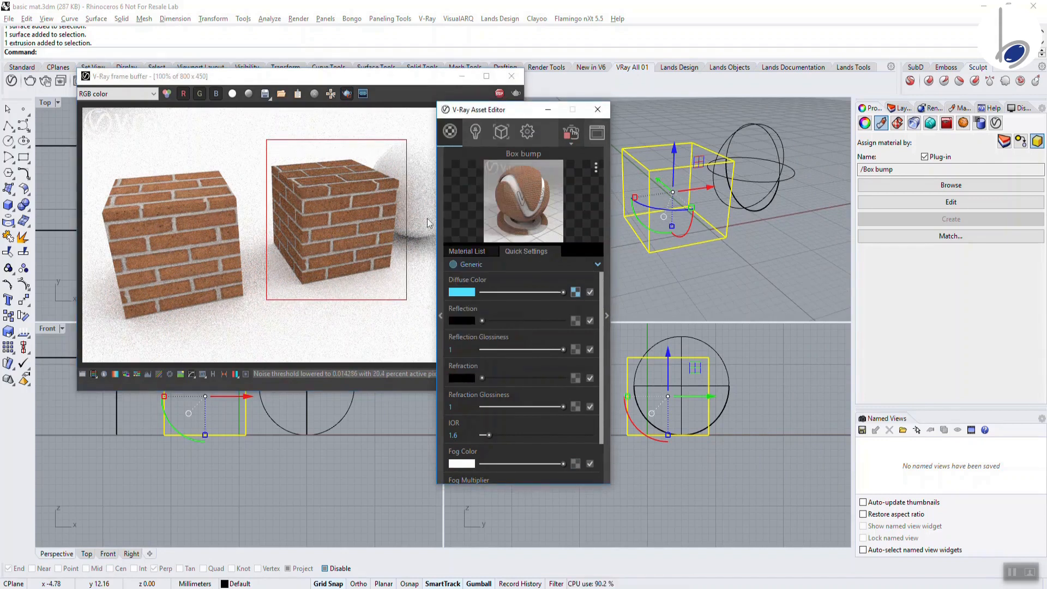
{"action": "left_click", "coordinate": [590, 292]}
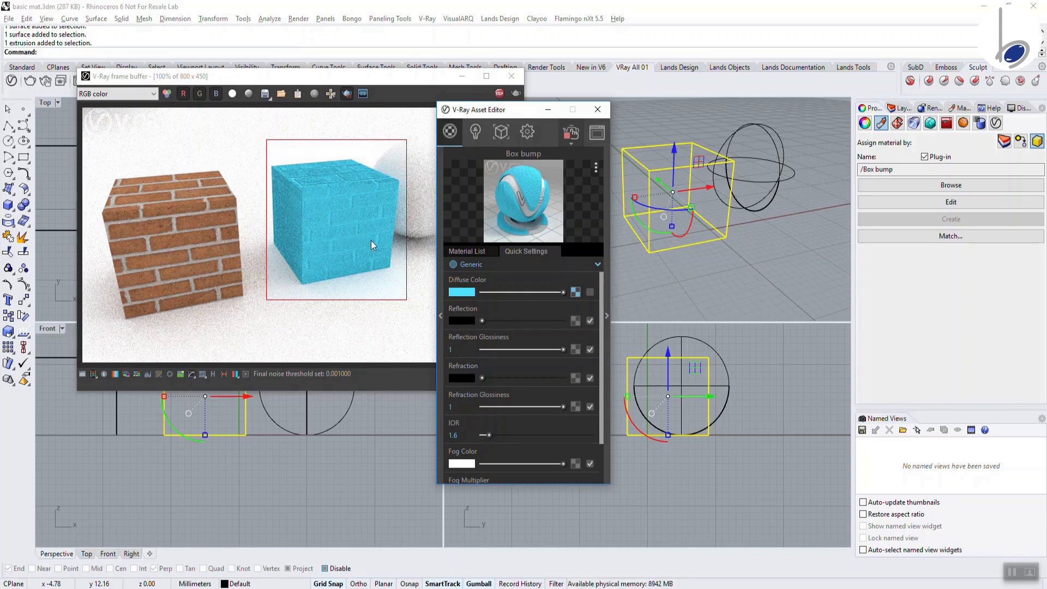
{"action": "left_click", "coordinate": [590, 292]}
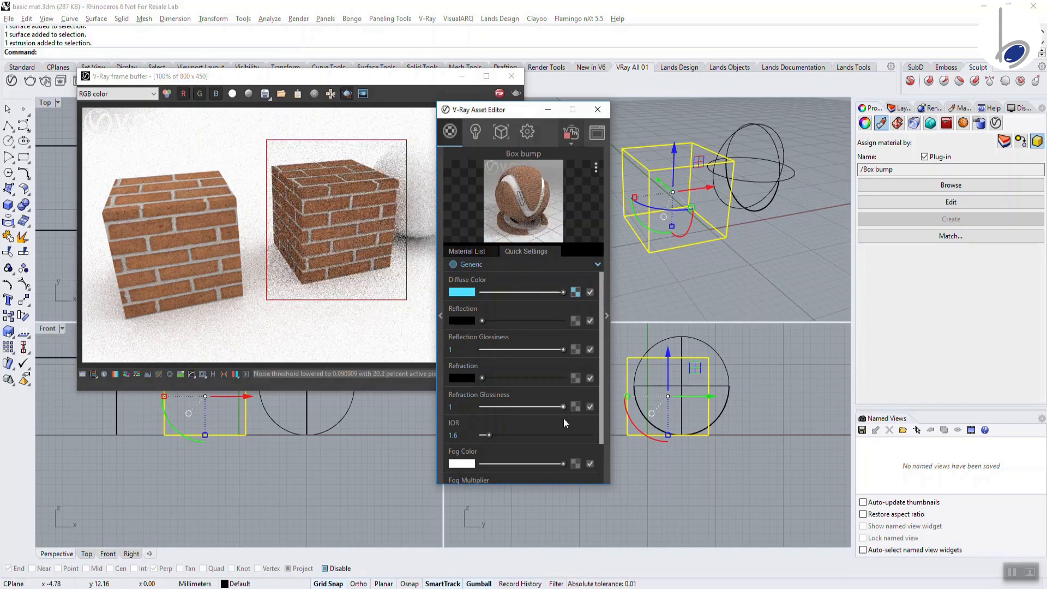
Try a bump strength of 10, toggling the diffuse texture again to compare the relief
{"action": "left_click", "coordinate": [601, 457]}
{"action": "left_click_drag", "start_coordinate": [469, 450], "coordinate": [412, 446]}
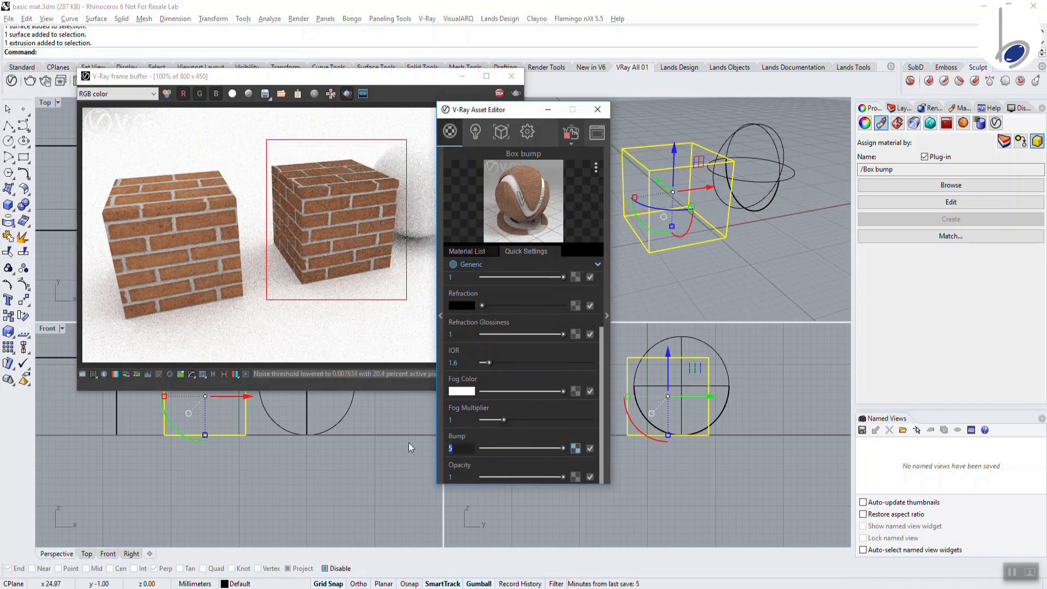
{"action": "type", "text": "10"}
{"action": "key", "text": "Return"}
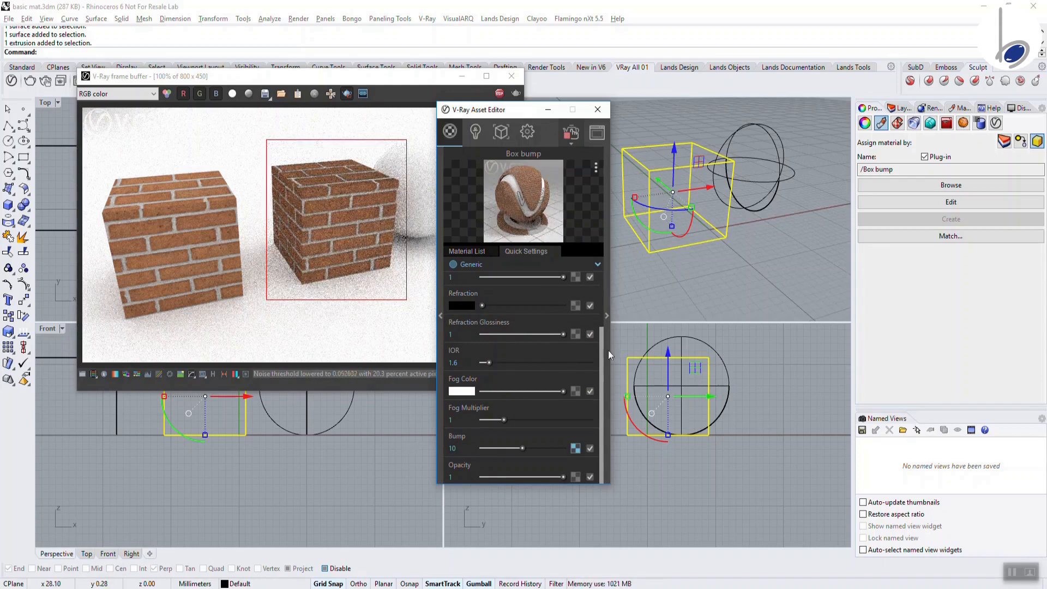
{"action": "scroll", "coordinate": [601, 313], "scroll_direction": "up", "scroll_amount": 3}
{"action": "left_click", "coordinate": [588, 292]}
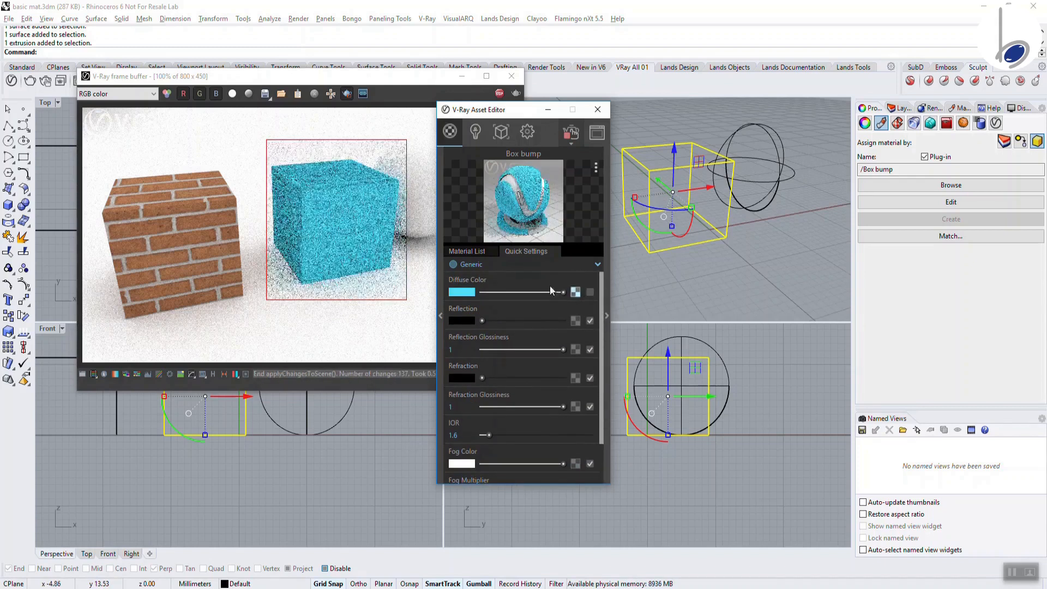
{"action": "left_click", "coordinate": [589, 292]}
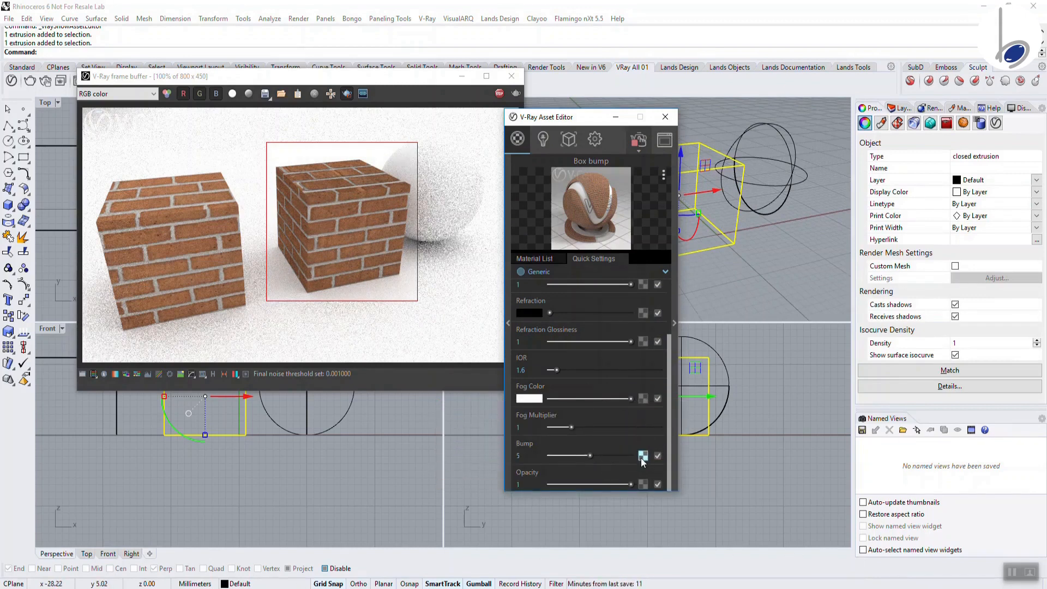
Turn off region render, lower the perspective view angle, and show the Material List
{"action": "left_click", "coordinate": [346, 93]}
{"action": "left_click_drag", "start_coordinate": [572, 122], "coordinate": [834, 249]}
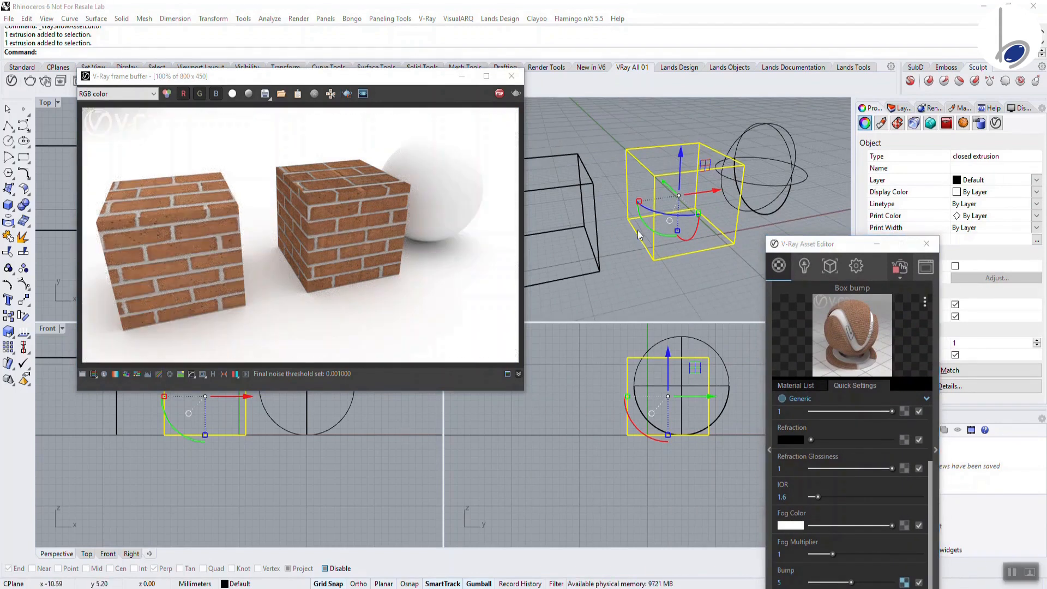
{"action": "right_click_drag", "start_coordinate": [638, 230], "coordinate": [641, 288]}
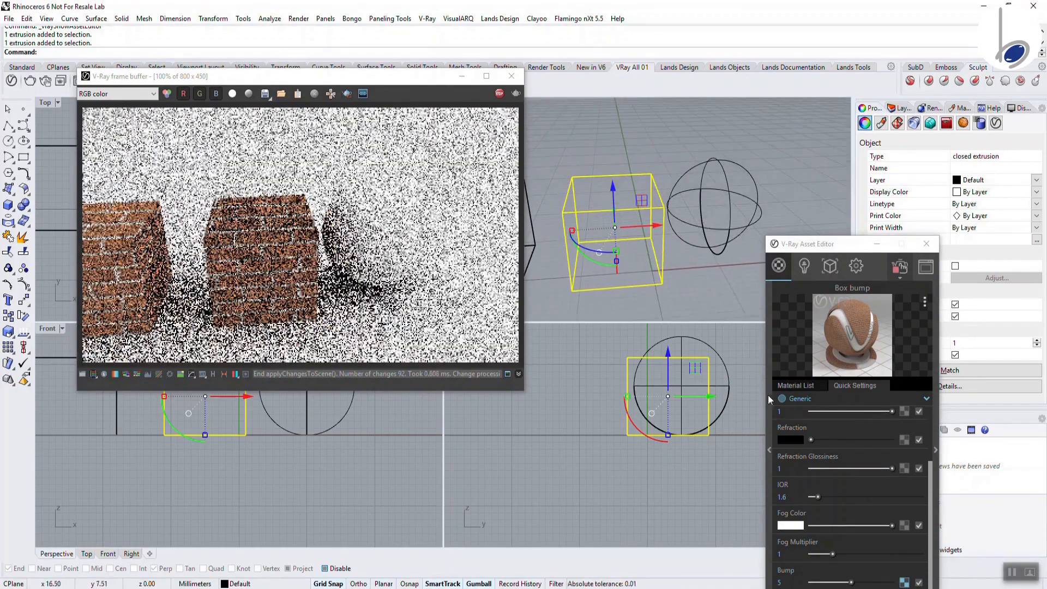
{"action": "left_click_drag", "start_coordinate": [801, 244], "coordinate": [851, 127]}
{"action": "left_click", "coordinate": [840, 269]}
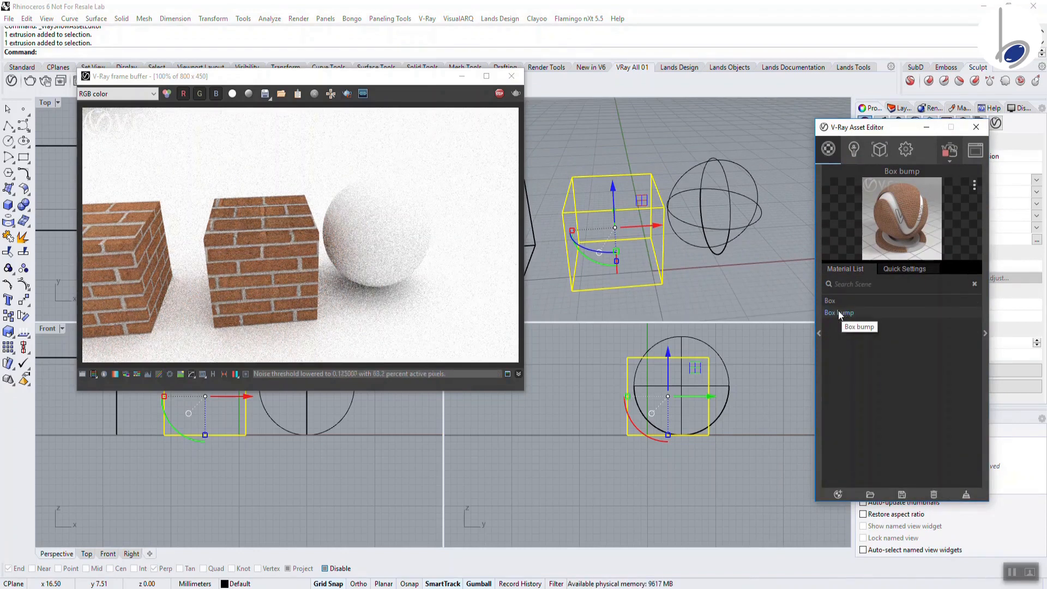
Create a Generic material named 'Chrome' and apply it to the selected sphere
{"action": "left_click", "coordinate": [738, 197]}
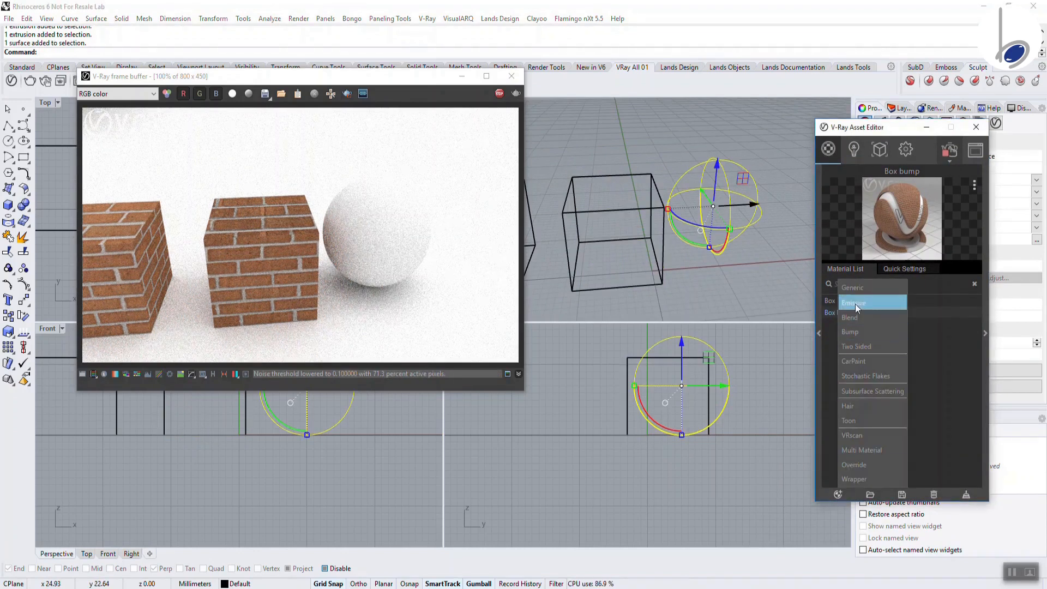
{"action": "double_click", "coordinate": [849, 324]}
{"action": "left_click_drag", "start_coordinate": [848, 324], "coordinate": [794, 323]}
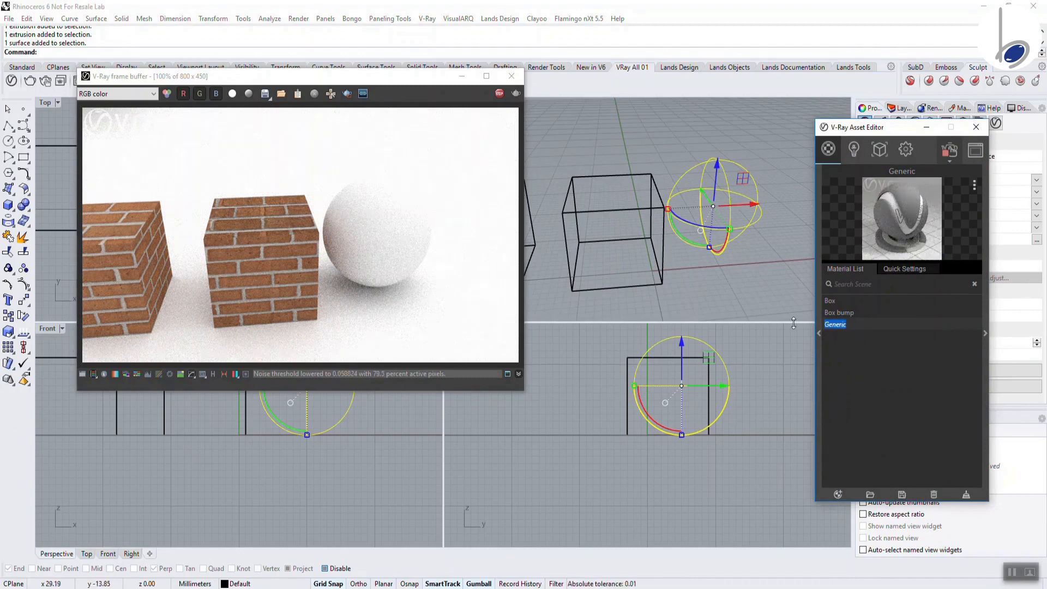
{"action": "type", "text": "Chrome"}
{"action": "right_click", "coordinate": [833, 327]}
{"action": "left_click", "coordinate": [837, 351]}
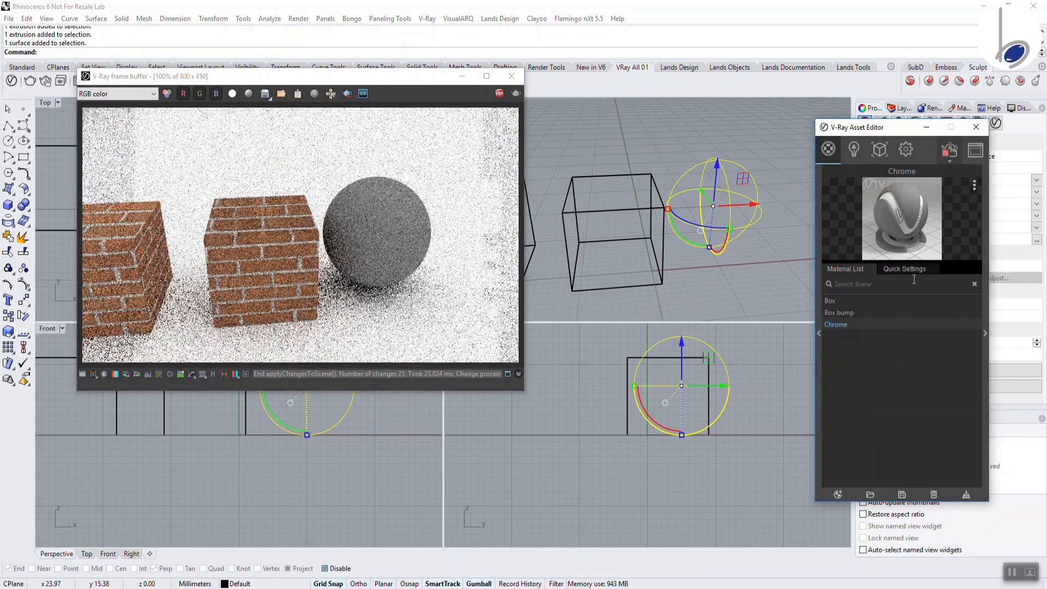
{"action": "left_click", "coordinate": [912, 270]}
{"action": "scroll", "coordinate": [913, 395], "scroll_direction": "up", "scroll_amount": 2}
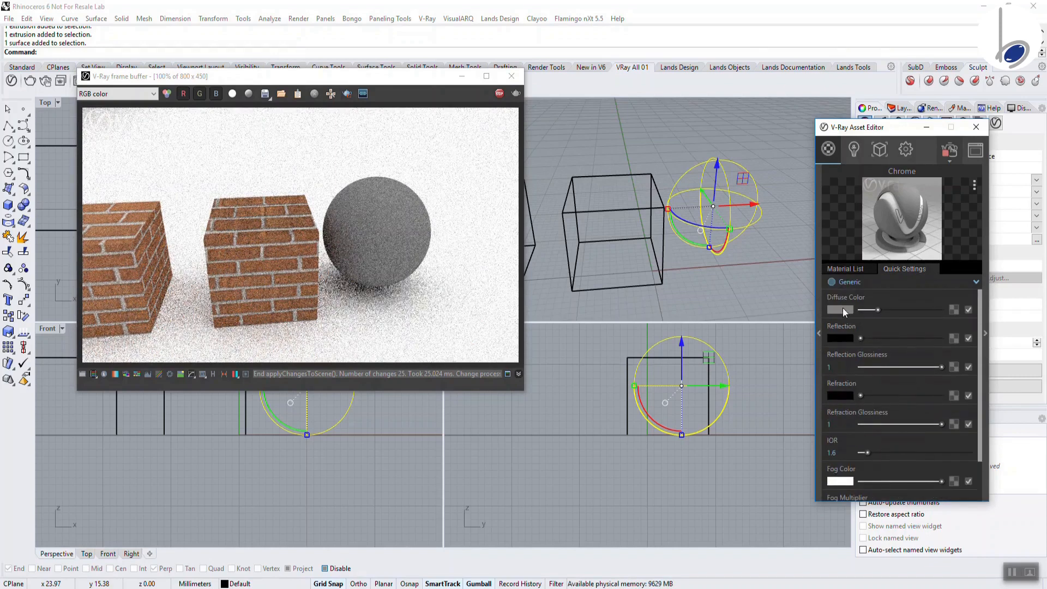
Set Chrome's diffuse to black, reflection to full white, and IOR to 8.56
{"action": "left_click_drag", "start_coordinate": [878, 309], "coordinate": [839, 312]}
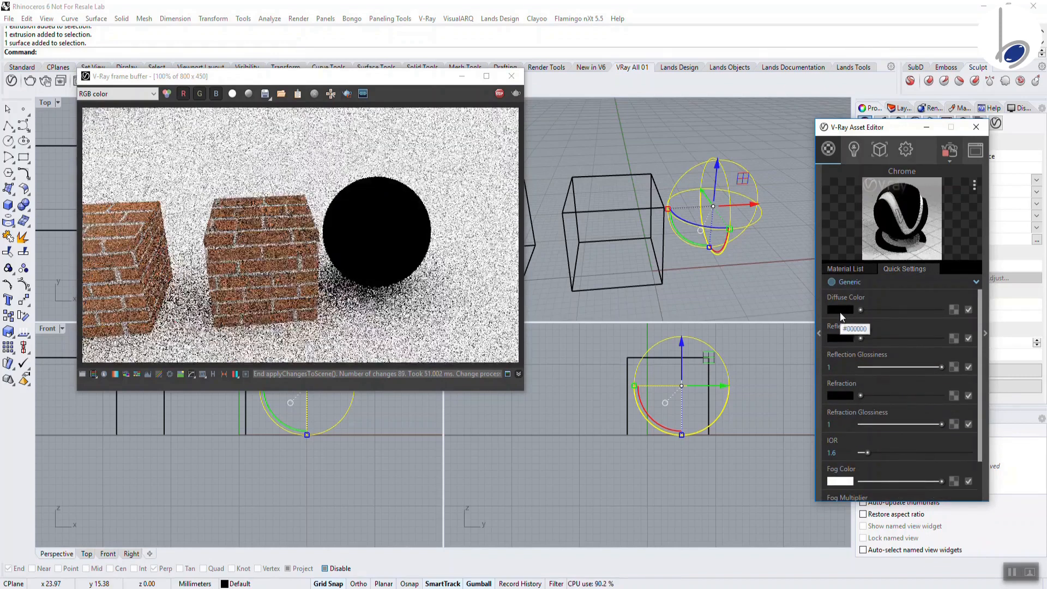
{"action": "left_click_drag", "start_coordinate": [861, 338], "coordinate": [951, 338]}
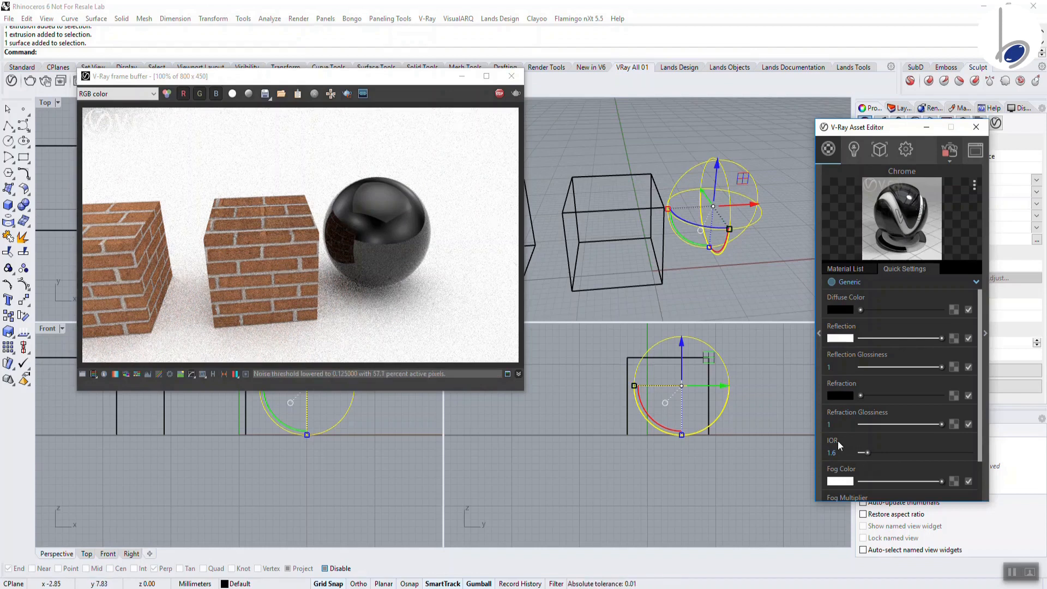
{"action": "left_click_drag", "start_coordinate": [866, 453], "coordinate": [898, 454]}
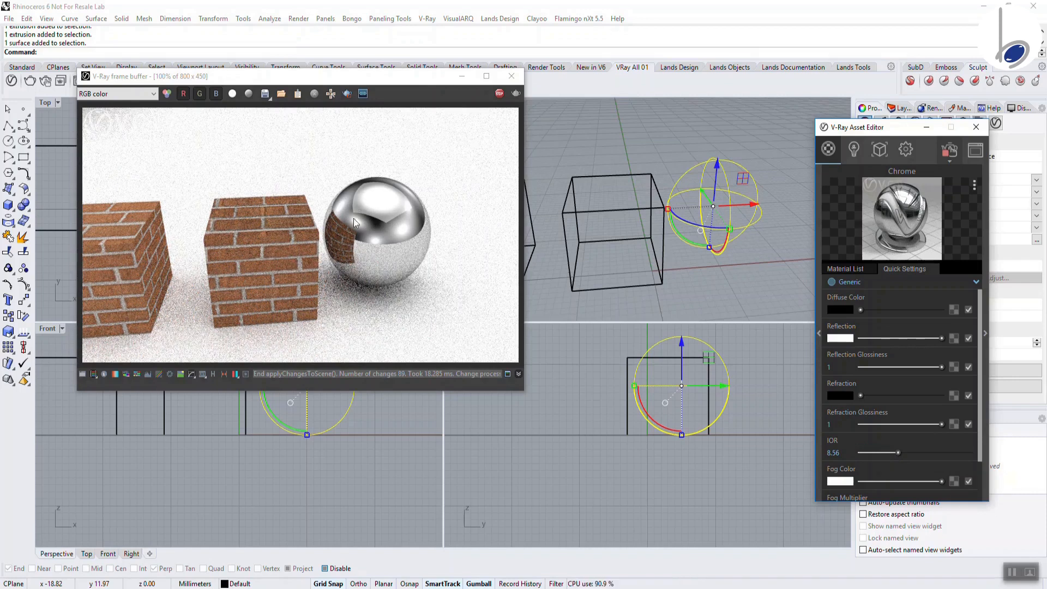
Give Chrome a dark golden-brown diffuse colour and a pale yellow reflection colour
{"action": "left_click", "coordinate": [839, 308]}
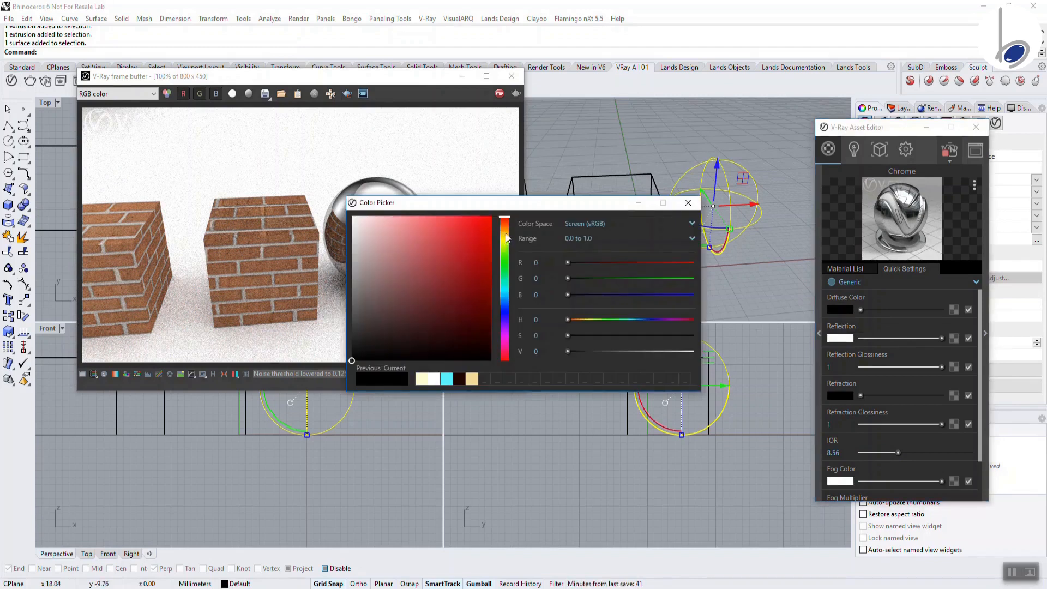
{"action": "left_click", "coordinate": [505, 234]}
{"action": "left_click", "coordinate": [491, 287]}
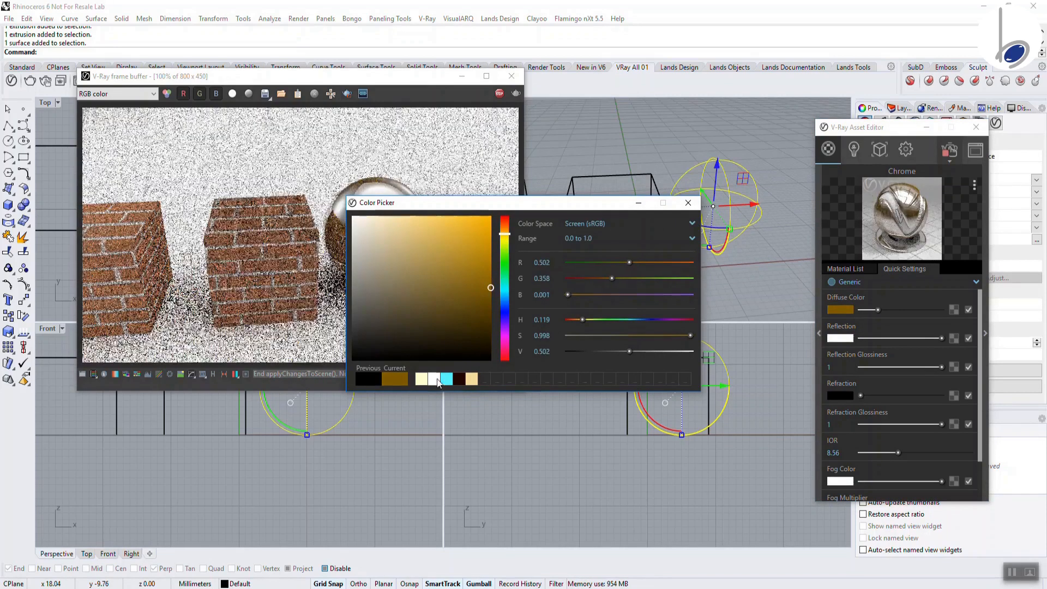
{"action": "left_click", "coordinate": [688, 202]}
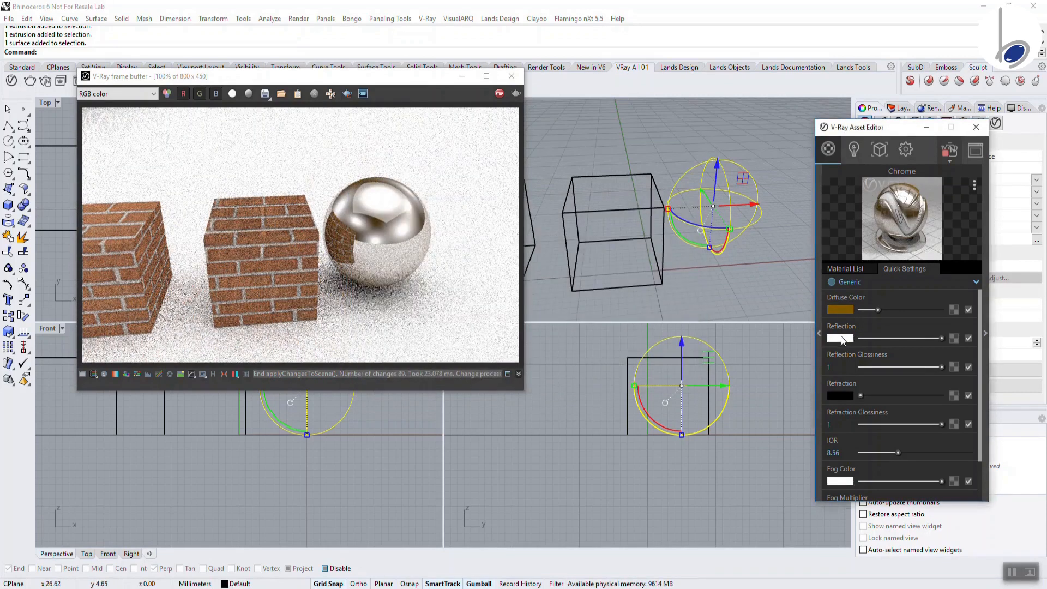
{"action": "left_click", "coordinate": [840, 338]}
{"action": "left_click", "coordinate": [505, 234]}
{"action": "left_click", "coordinate": [408, 216]}
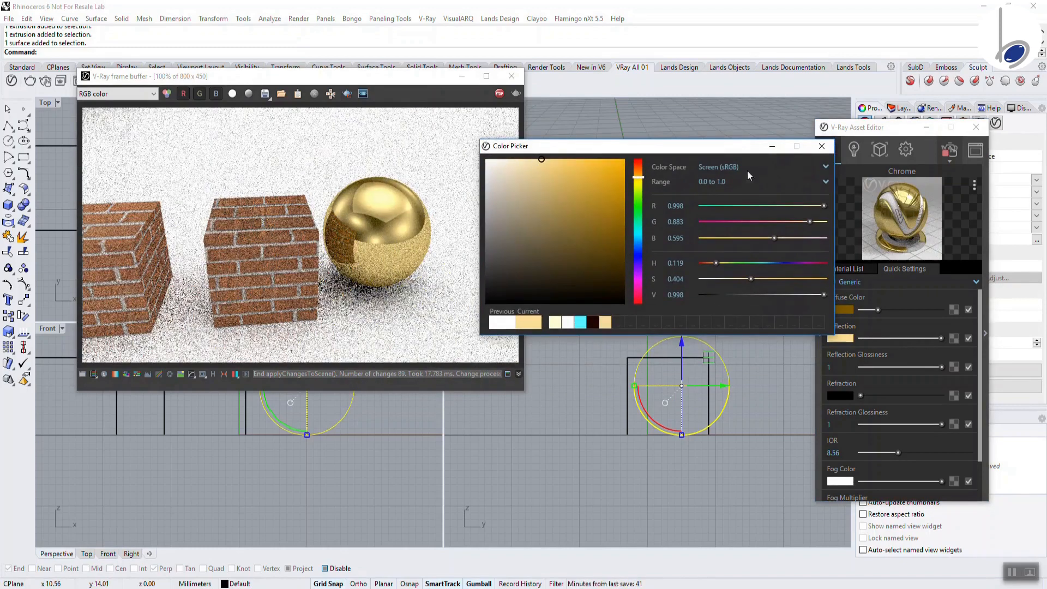
{"action": "left_click", "coordinate": [827, 148]}
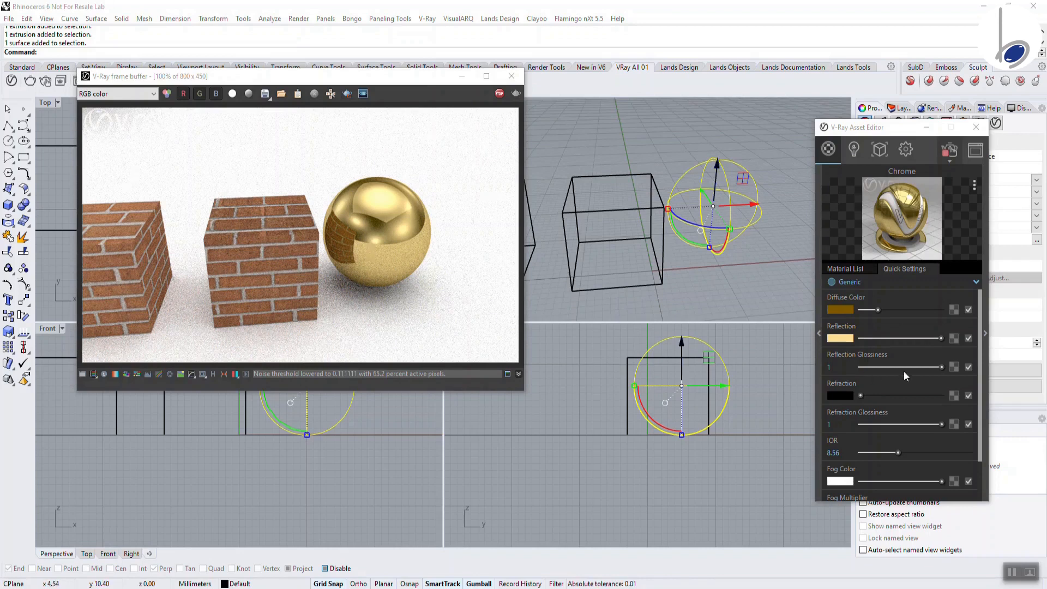
Test a lower reflection glossiness, then restore it to 1
{"action": "left_click_drag", "start_coordinate": [942, 367], "coordinate": [918, 367]}
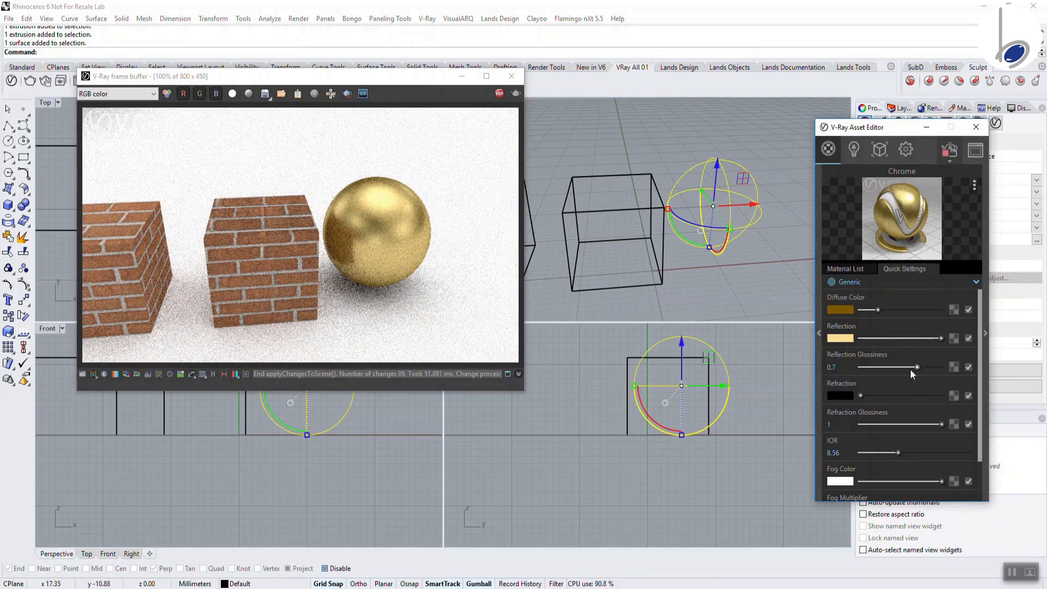
{"action": "left_click_drag", "start_coordinate": [917, 367], "coordinate": [945, 367]}
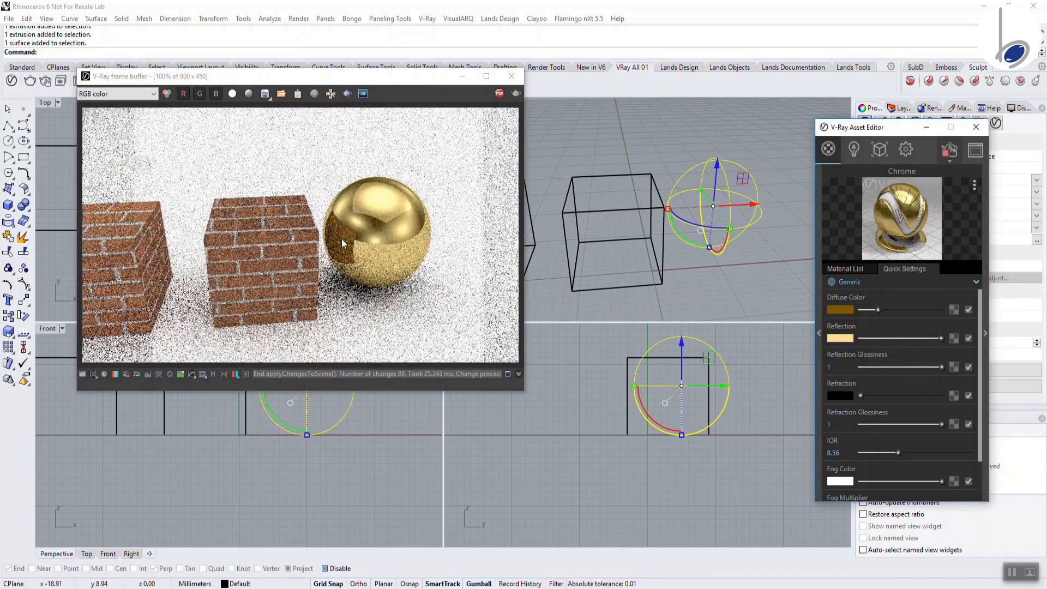
{"action": "scroll", "coordinate": [917, 420], "scroll_direction": "down", "scroll_amount": 2}
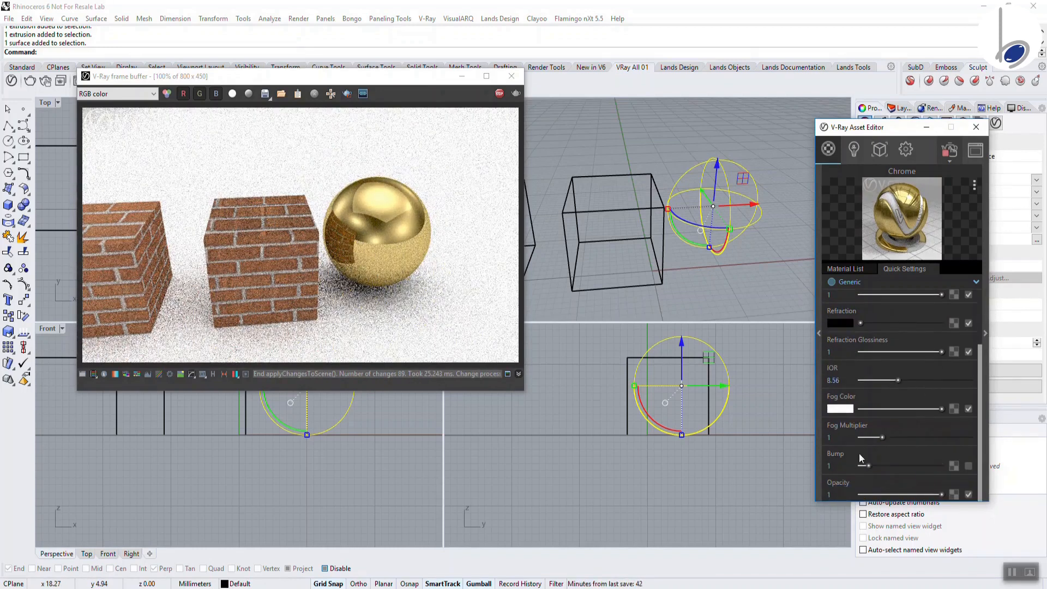
Add a Checker bump texture to Chrome with U and V repeat locked at 3
{"action": "left_click", "coordinate": [953, 466]}
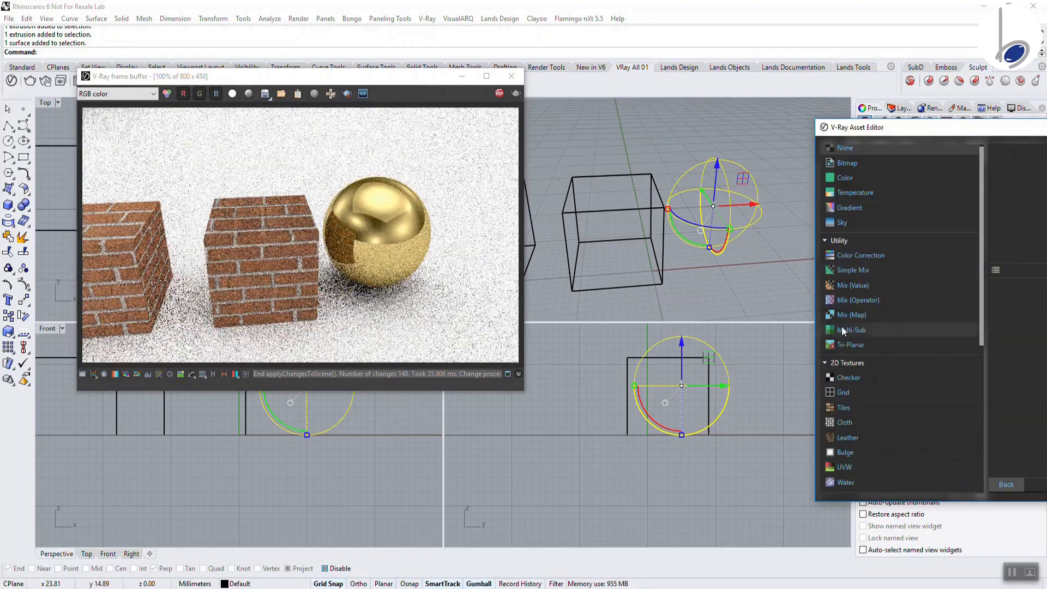
{"action": "left_click", "coordinate": [831, 381]}
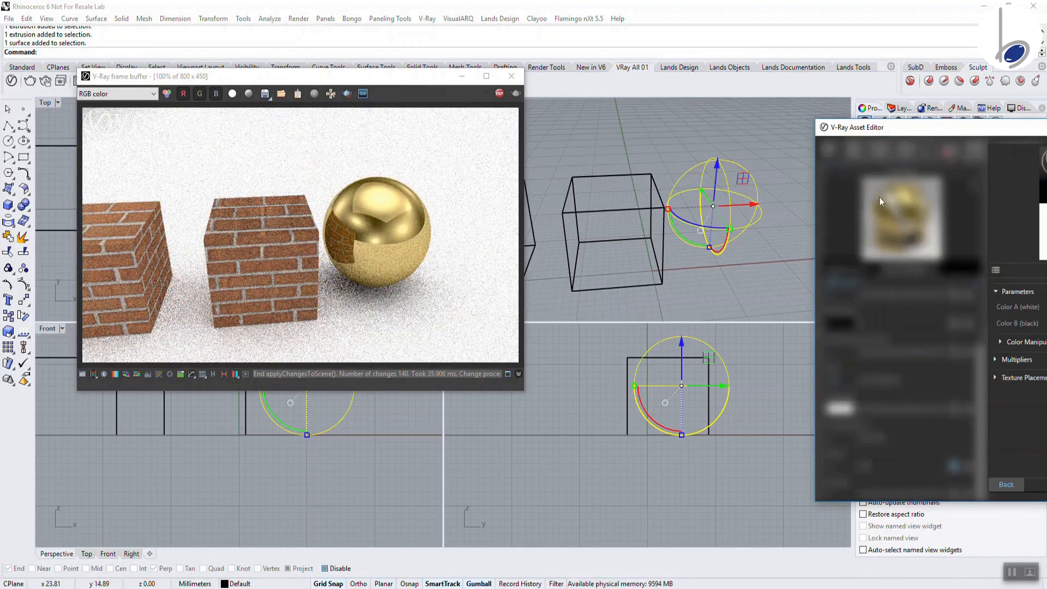
{"action": "left_click_drag", "start_coordinate": [892, 129], "coordinate": [656, 100]}
{"action": "left_click", "coordinate": [787, 349]}
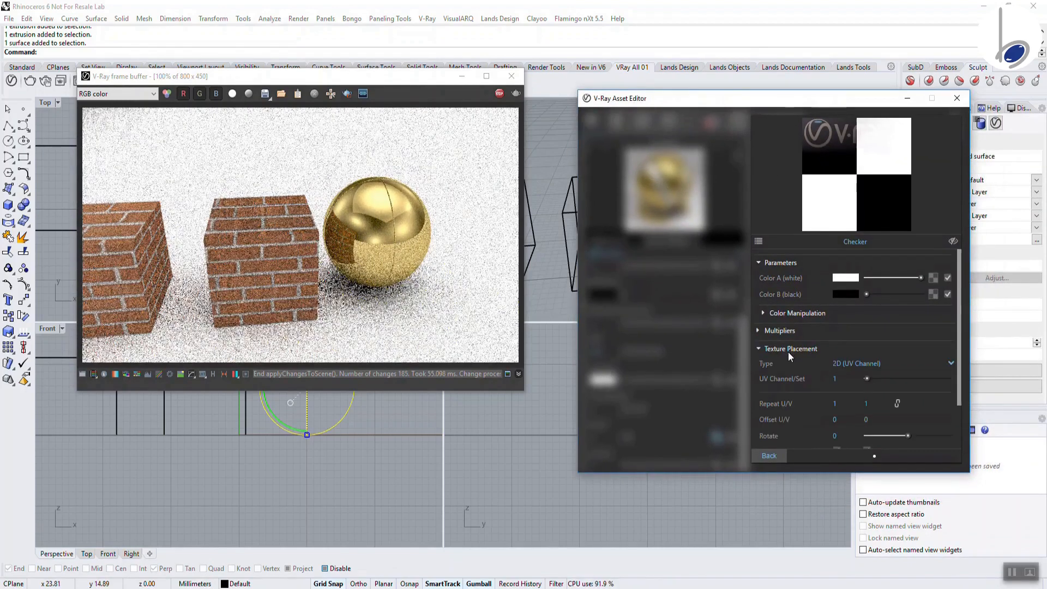
{"action": "left_click", "coordinate": [897, 405]}
{"action": "left_click_drag", "start_coordinate": [837, 403], "coordinate": [816, 398]}
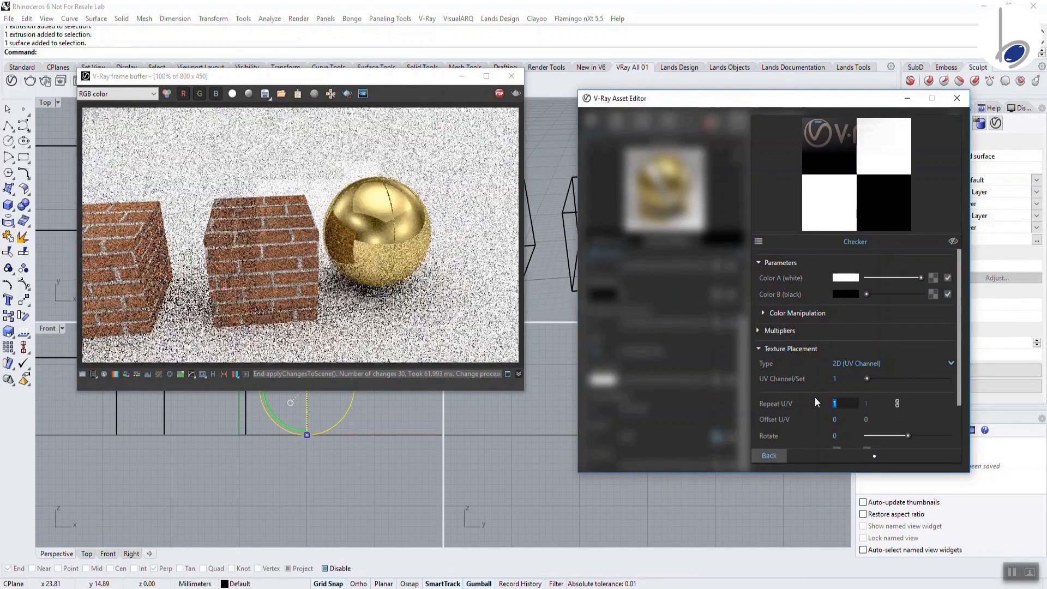
{"action": "type", "text": "3"}
{"action": "key", "text": "Return"}
{"action": "left_click", "coordinate": [773, 456]}
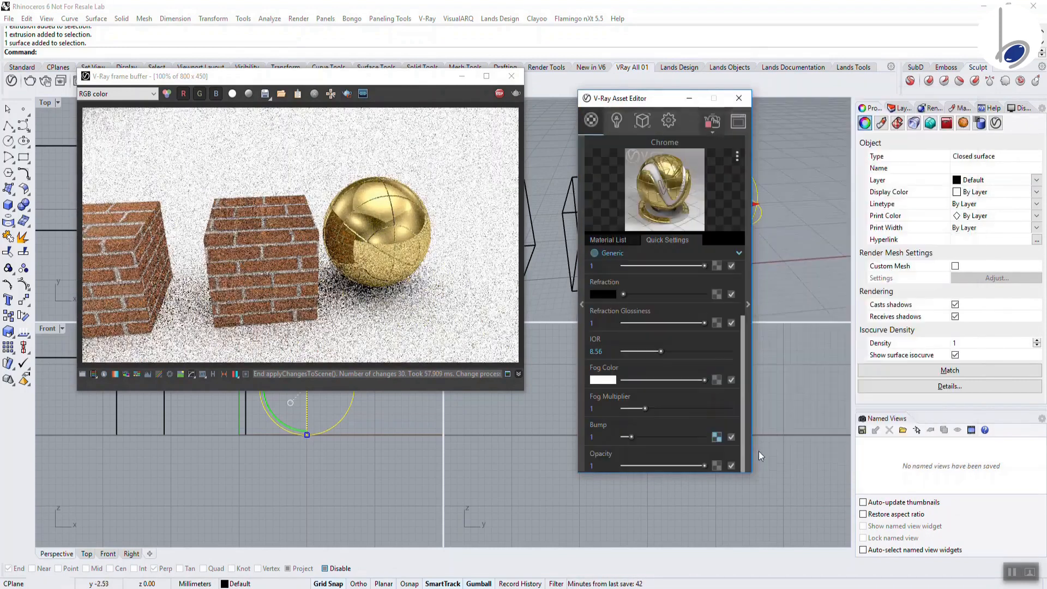